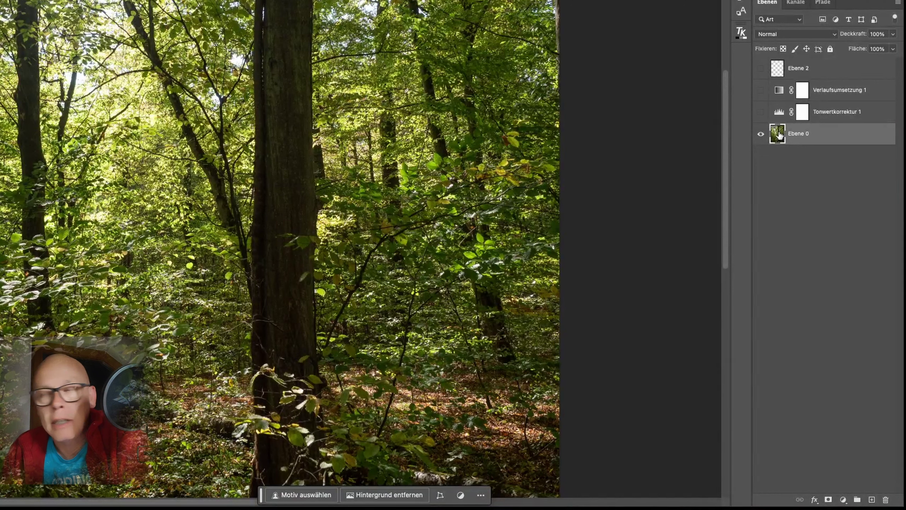
# Duplicate Ebene 0 and move Ebene 0 Kopie above Verlaufsumsetzung 1, just below Ebene 2.
pyautogui.moveTo(780, 134); pyautogui.dragTo(872, 499)
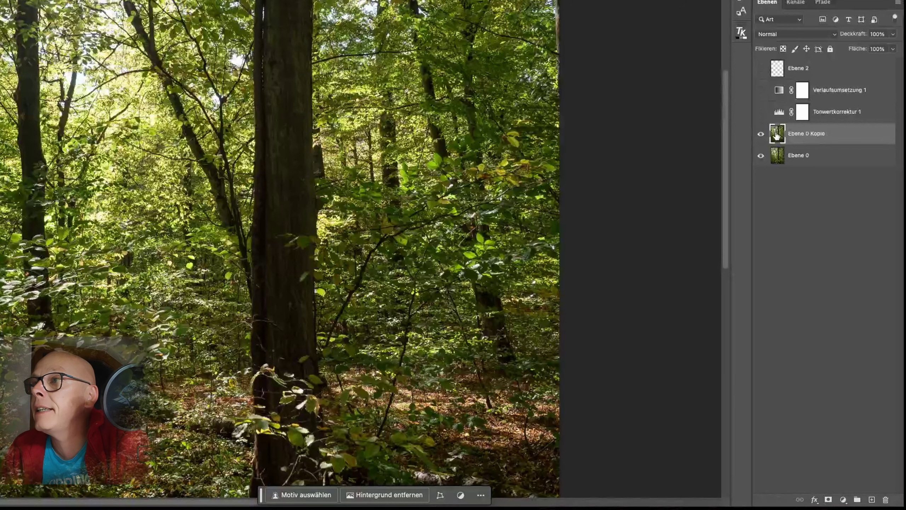
pyautogui.moveTo(777, 132); pyautogui.dragTo(779, 89)
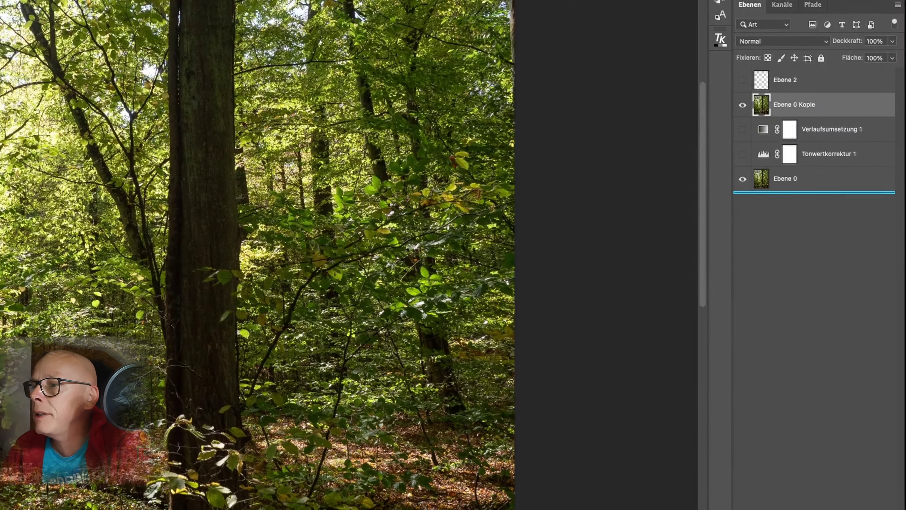
# Delete Ebene 0 Kopie, re-create it by Alt-dragging Ebene 0 upward, then delete the copy again.
pyautogui.press('Delete')
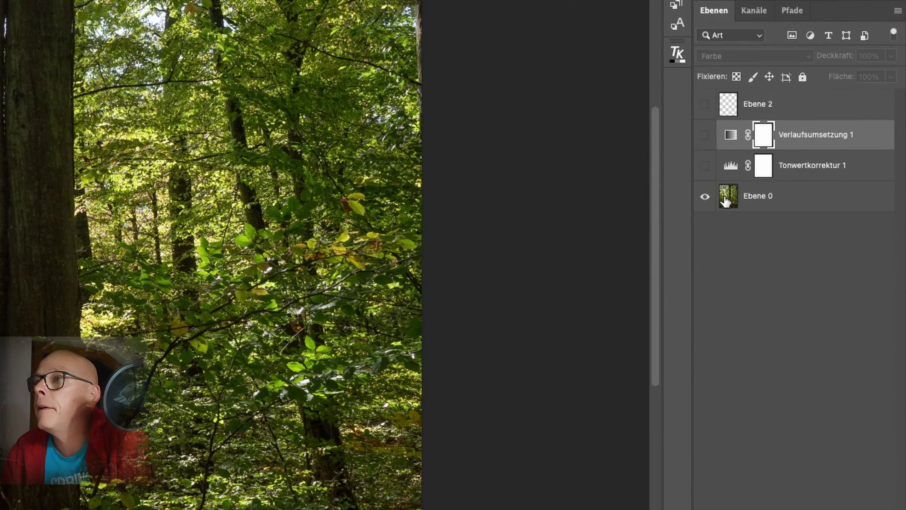
pyautogui.click(728, 202)
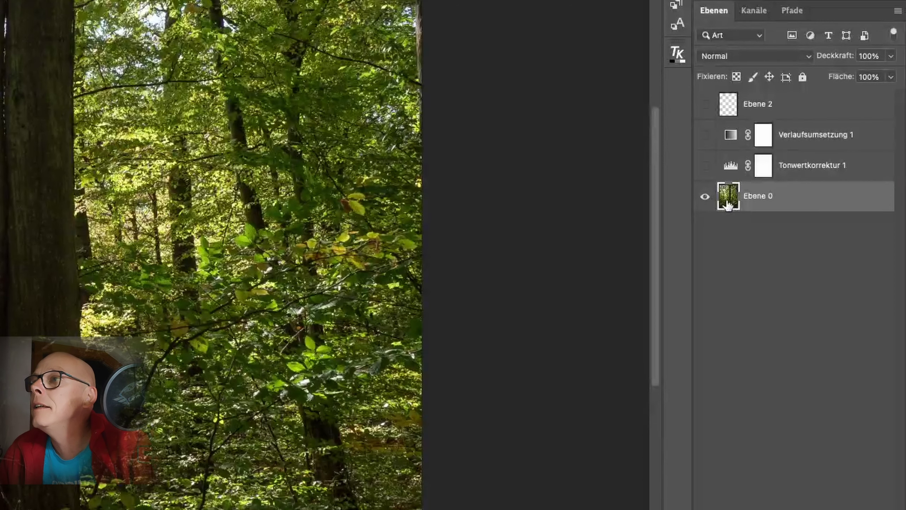
pyautogui.moveTo(729, 203); pyautogui.dragTo(733, 129)
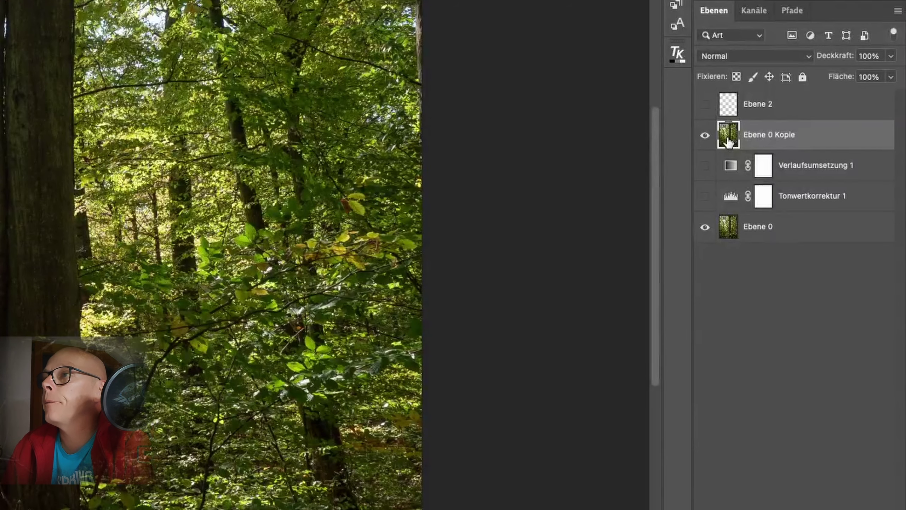
pyautogui.press('Delete')
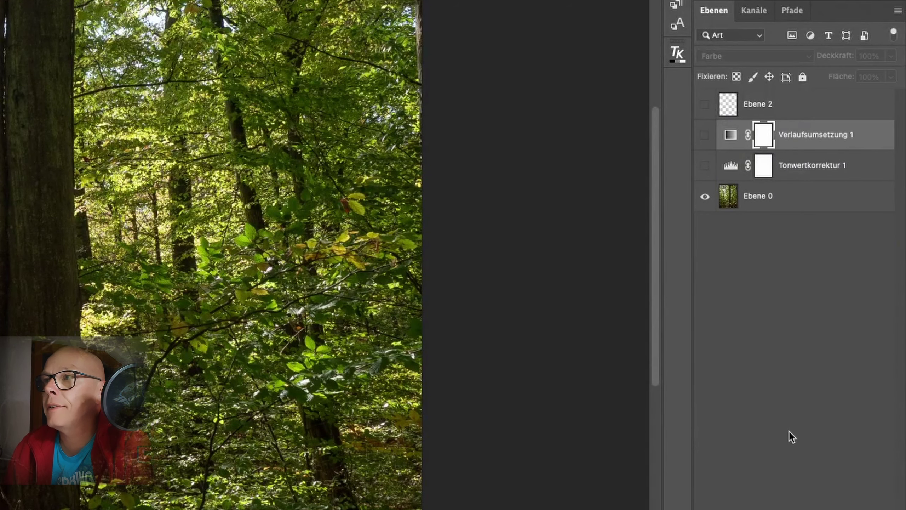
pyautogui.click(725, 196)
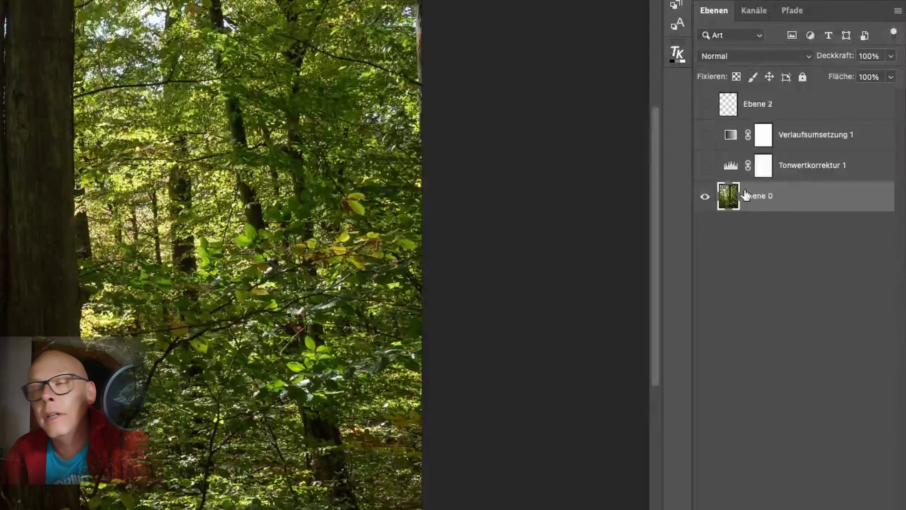
# Make Tonwertkorrektur 1, Verlaufsumsetzung 1 and Ebene 2 visible, then select Tonwertkorrektur 1.
pyautogui.click(705, 165)
pyautogui.click(705, 135)
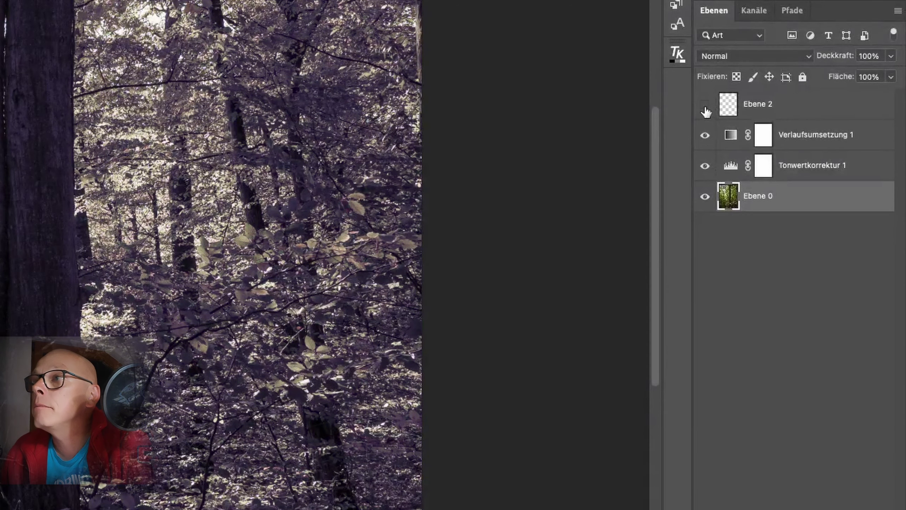
pyautogui.click(706, 104)
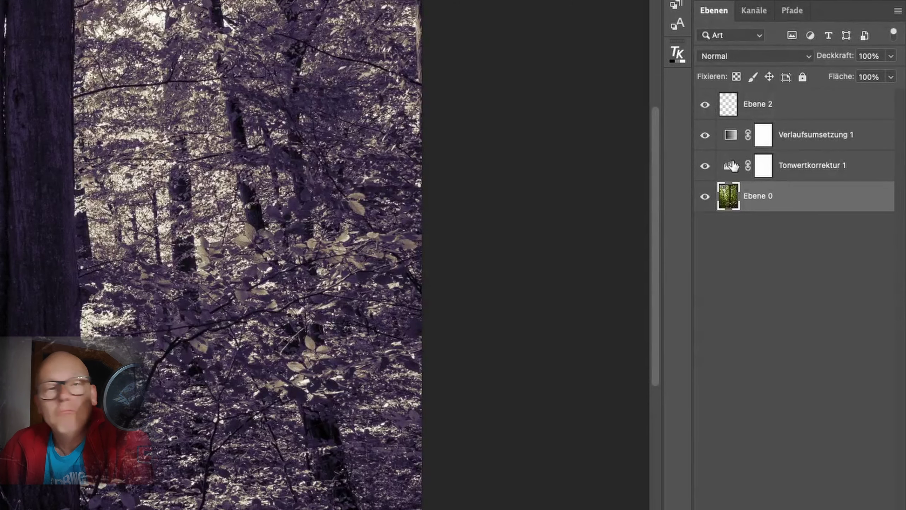
pyautogui.click(733, 166)
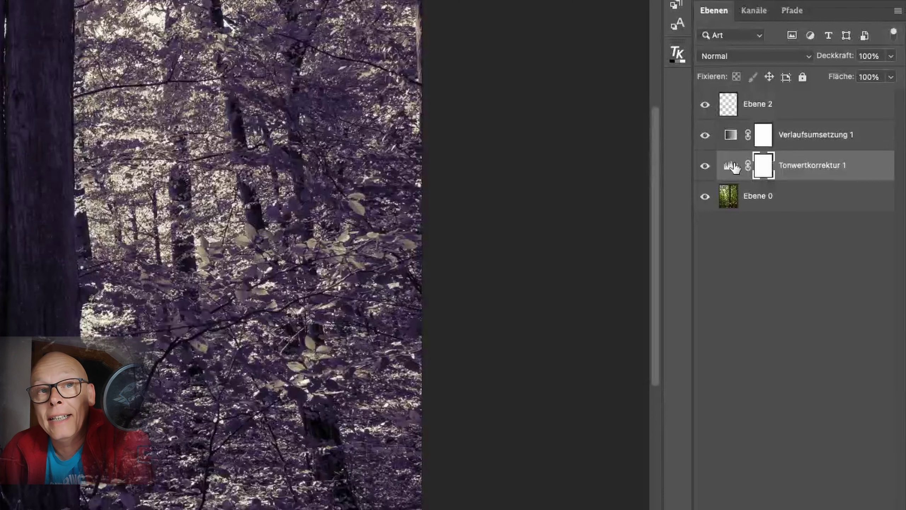
# Select the gradient map, then the levels layer, and open the Layers panel flyout menu.
pyautogui.click(730, 139)
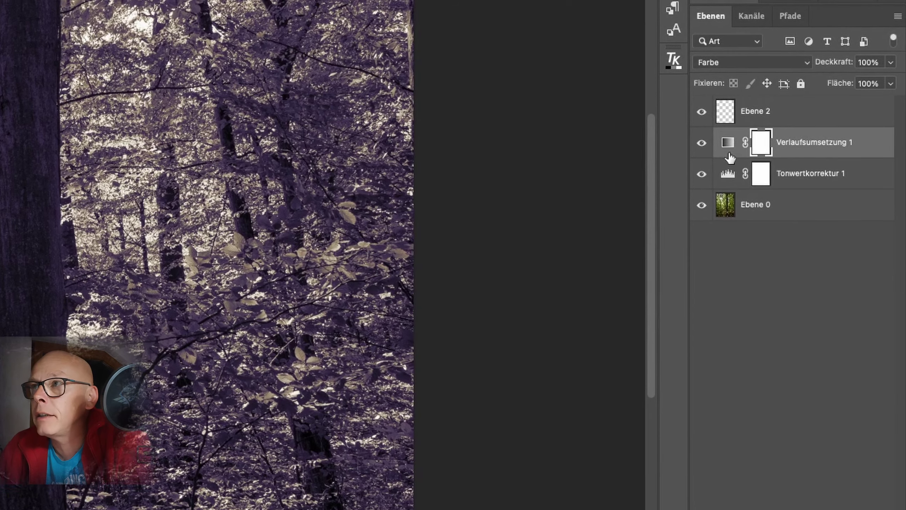
pyautogui.click(728, 172)
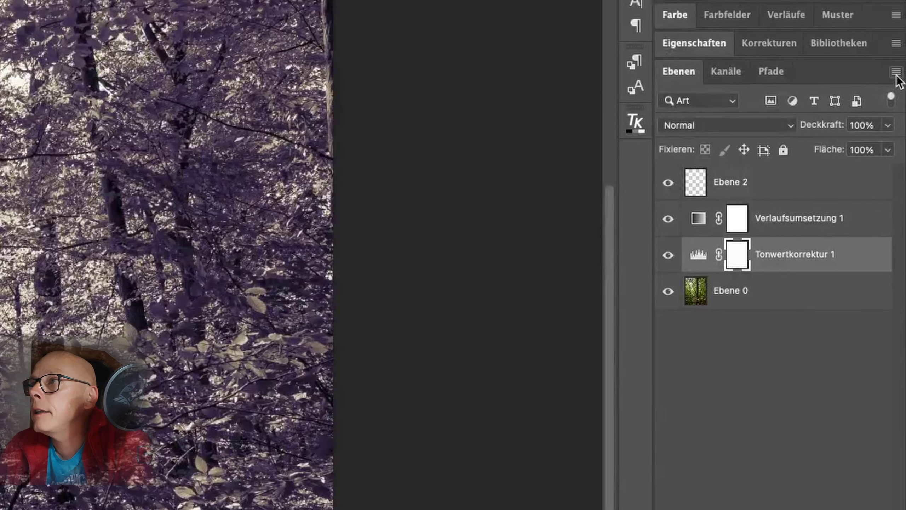
pyautogui.click(897, 74)
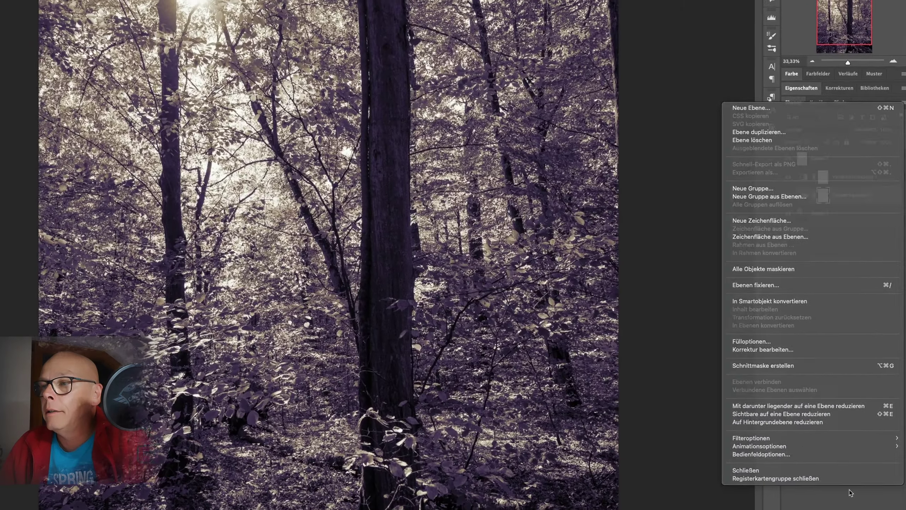
# Close the menu and stamp the visible layers into a new layer, Ebene 3, with Cmd+Opt+Shift+E.
pyautogui.keyDown('alt'); pyautogui.click(800, 431); pyautogui.keyUp('alt')
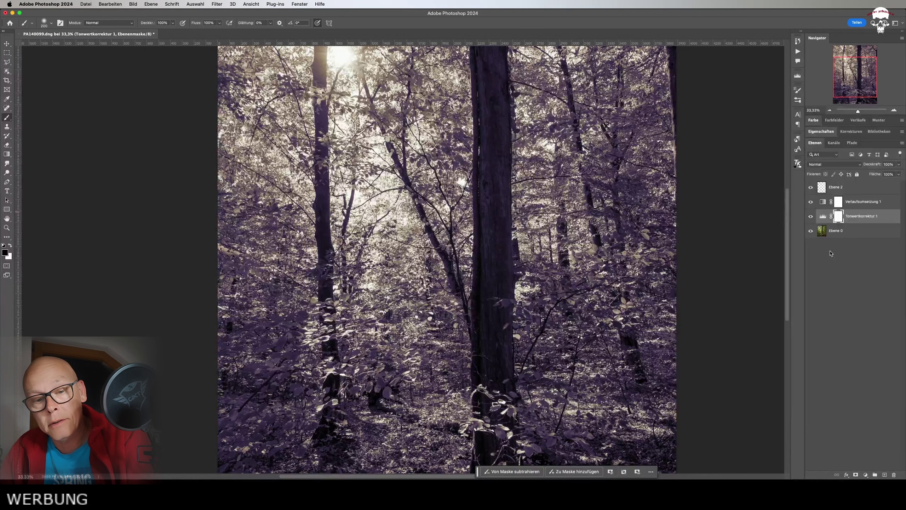
pyautogui.press('super+alt+shift+e')
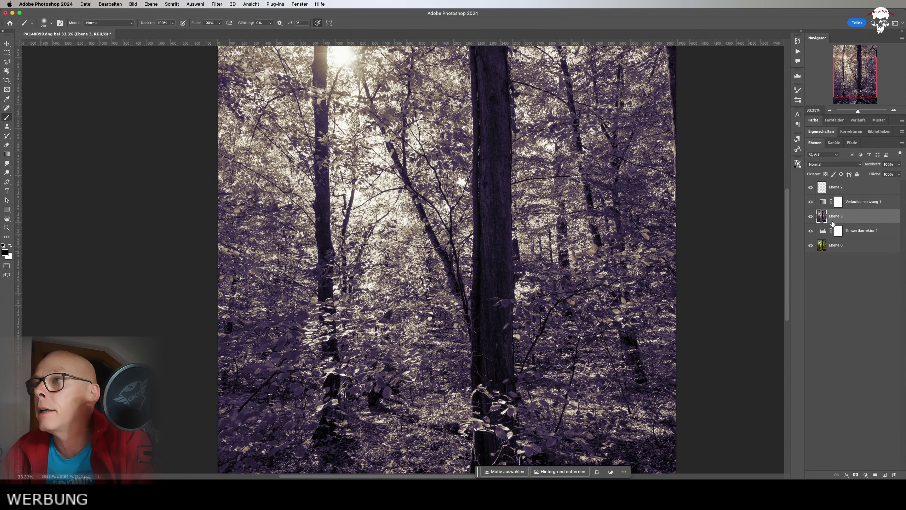
# Solo Ebene 3, move it to the top of the stack, then delete it in the trash.
pyautogui.click(811, 202)
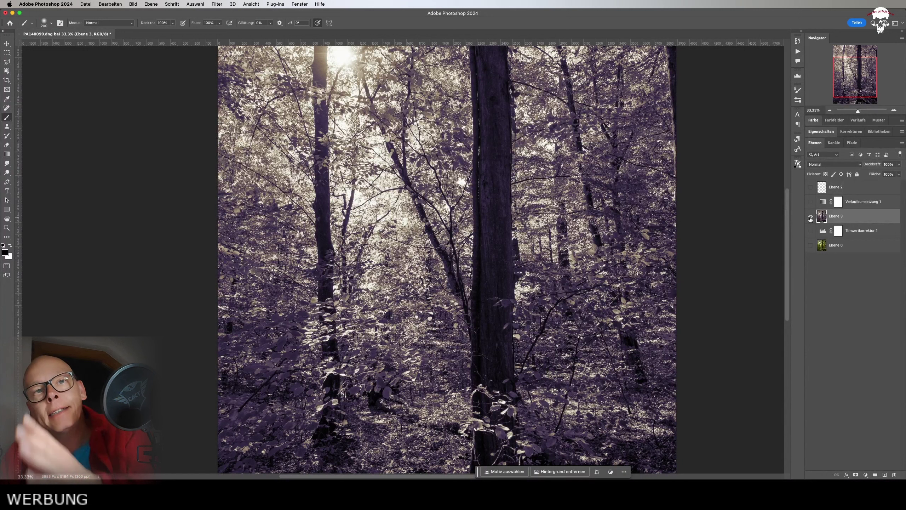
pyautogui.moveTo(811, 219); pyautogui.dragTo(820, 184)
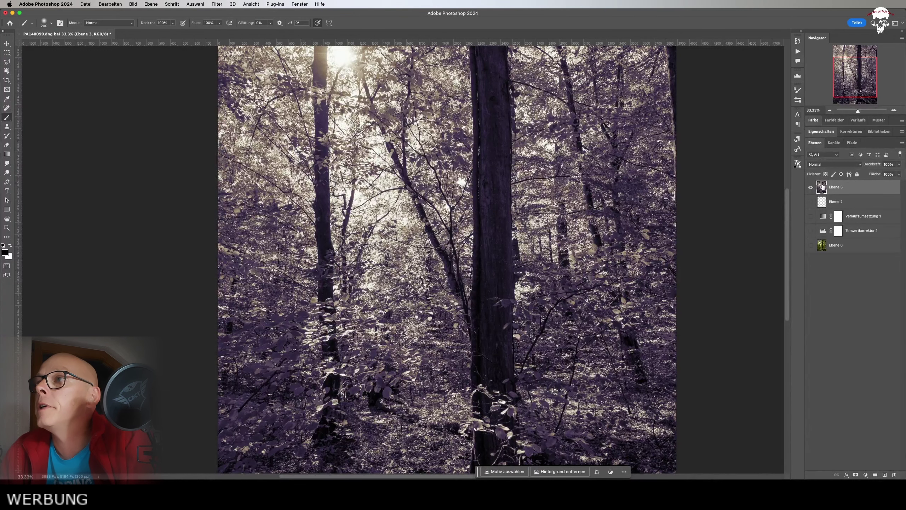
pyautogui.moveTo(823, 185); pyautogui.dragTo(894, 474)
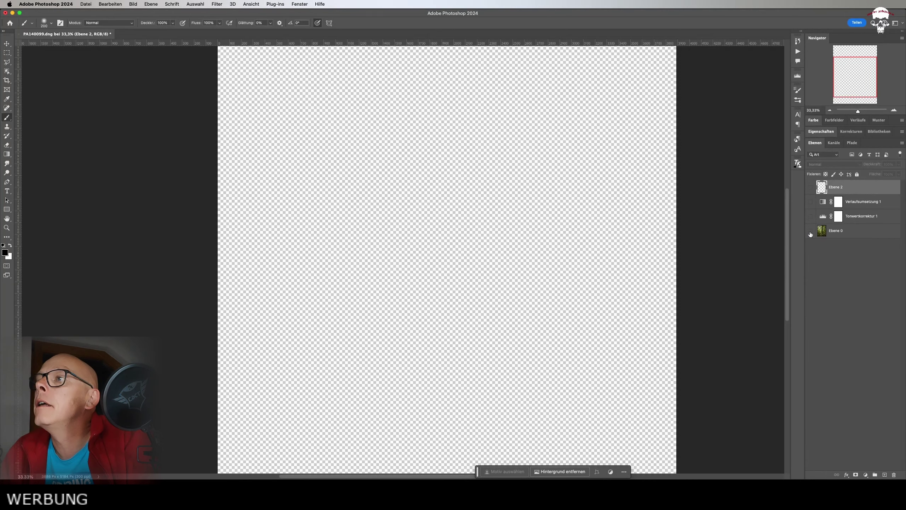
# Show Ebene 0, Verlaufsumsetzung 1 and Ebene 2 again, and make Ebene 2 active.
pyautogui.click(811, 232)
pyautogui.click(811, 202)
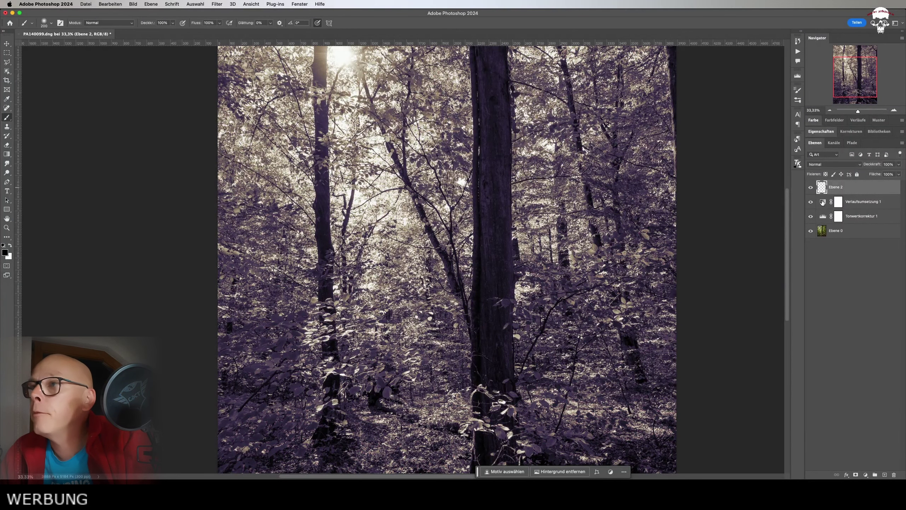
pyautogui.click(823, 202)
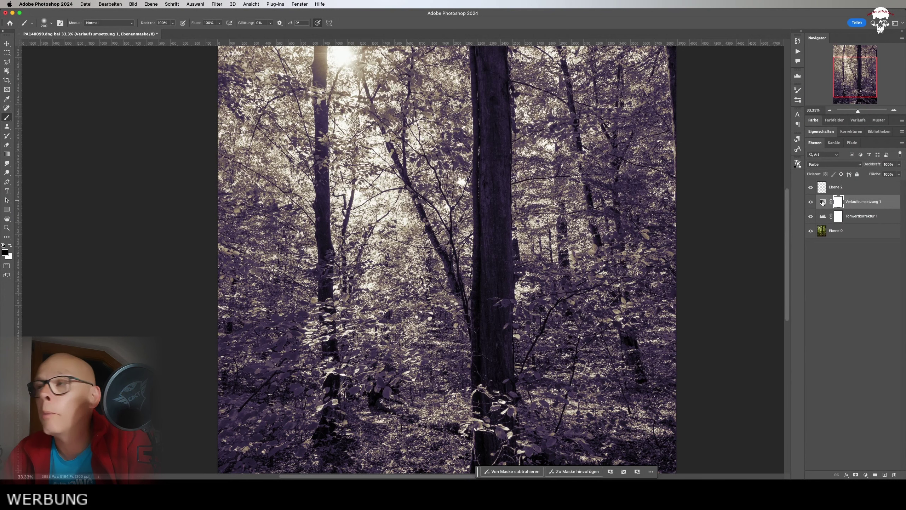
pyautogui.click(821, 191)
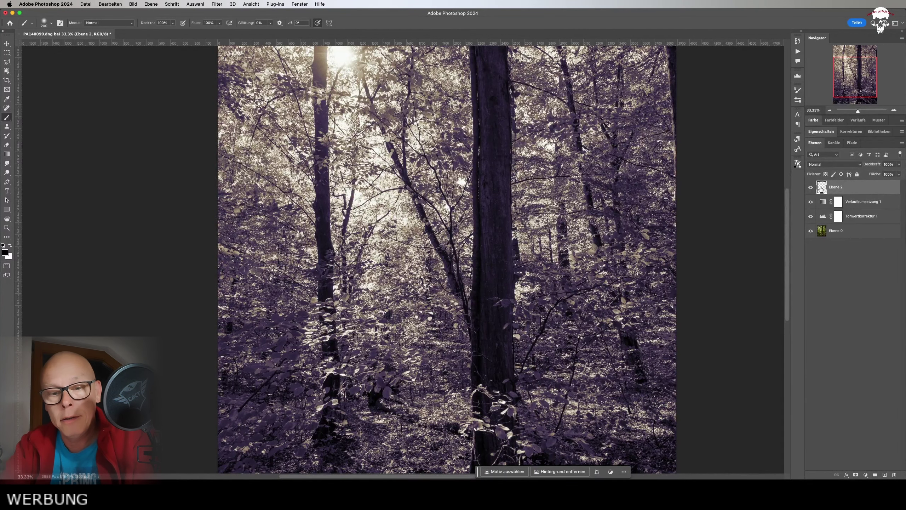
# Stamp all visible layers into the selected Ebene 2 with Cmd+Opt+Shift+E.
pyautogui.press('super+alt+shift+e')
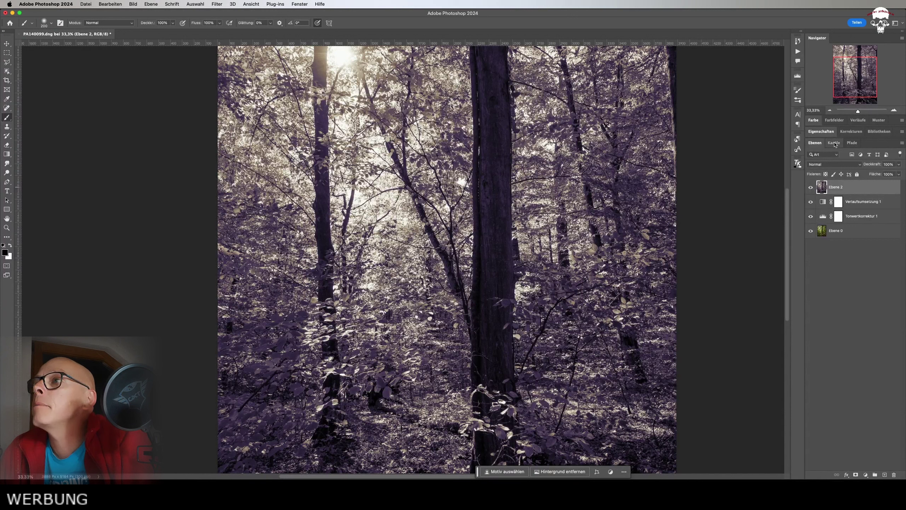
# In the Kanäle panel, compare the Rot, Grün and Blau channels, ending on Grün.
pyautogui.click(834, 142)
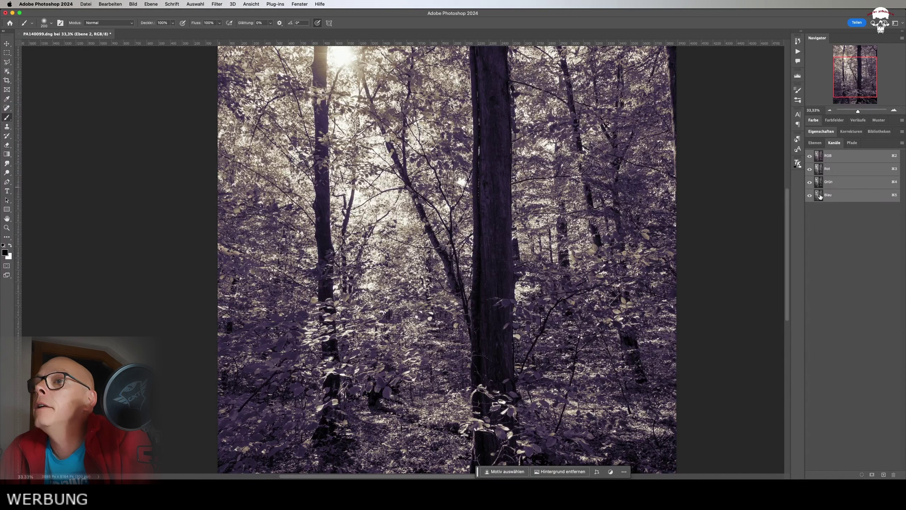
pyautogui.click(822, 194)
pyautogui.click(821, 183)
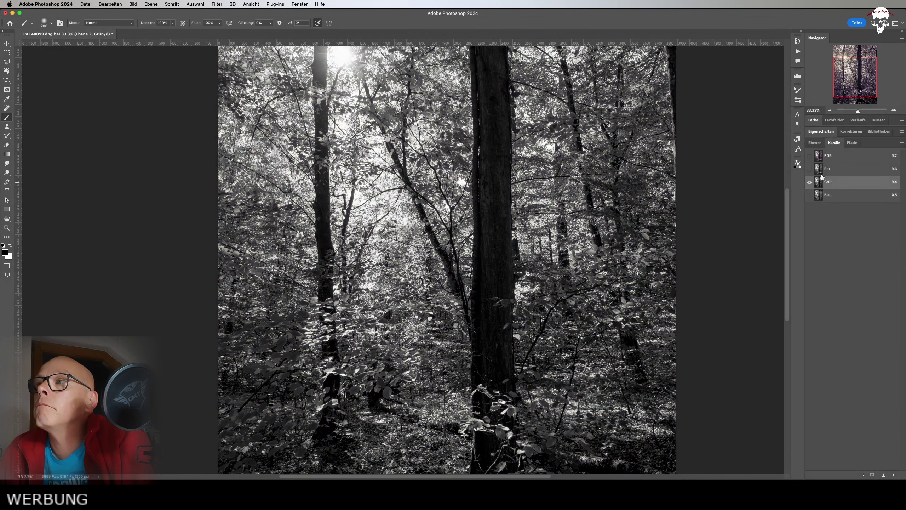
pyautogui.click(820, 169)
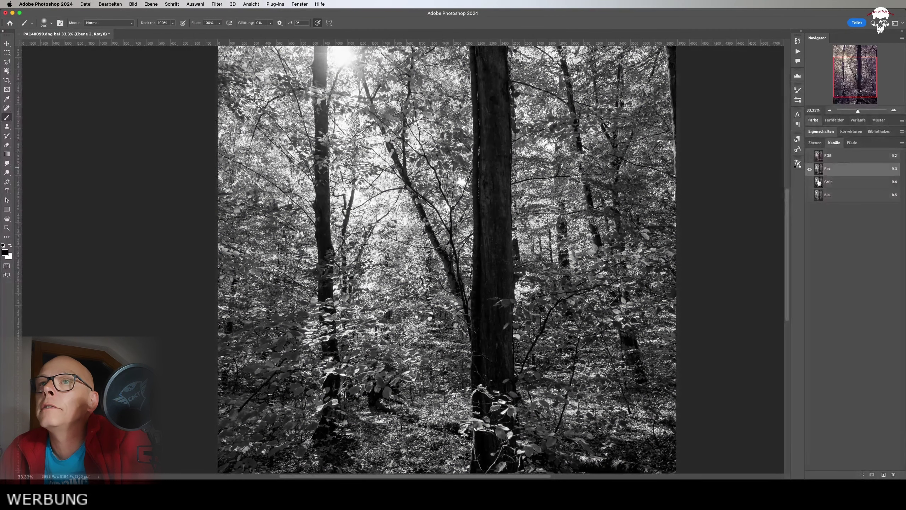
pyautogui.click(819, 181)
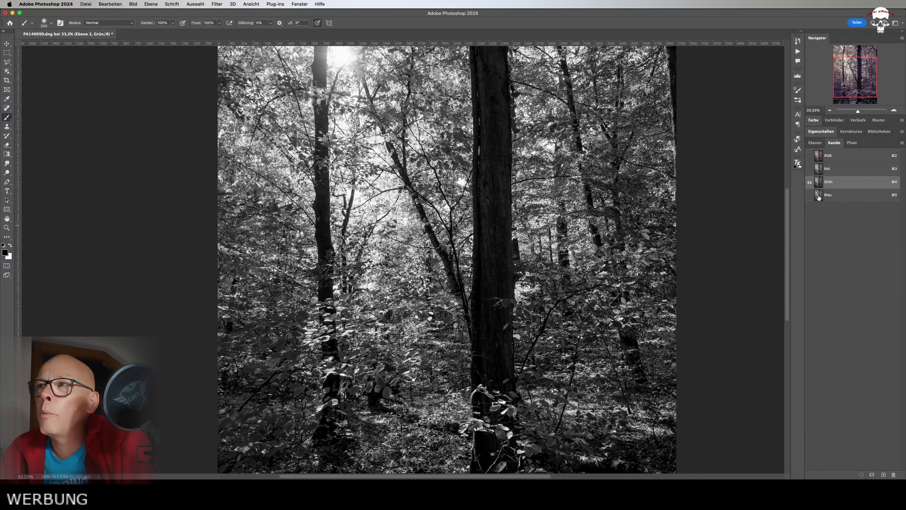
pyautogui.click(819, 195)
pyautogui.click(820, 182)
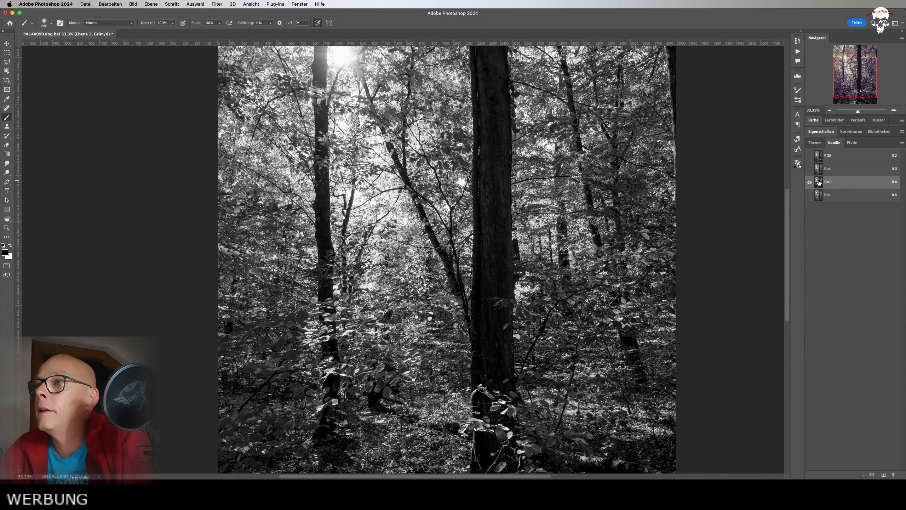
# Duplicate the Grün channel to create Grün Kopie.
pyautogui.moveTo(819, 183)
pyautogui.mouseDown()
pyautogui.moveTo(886, 470)
pyautogui.moveTo(841, 187)
pyautogui.mouseUp()
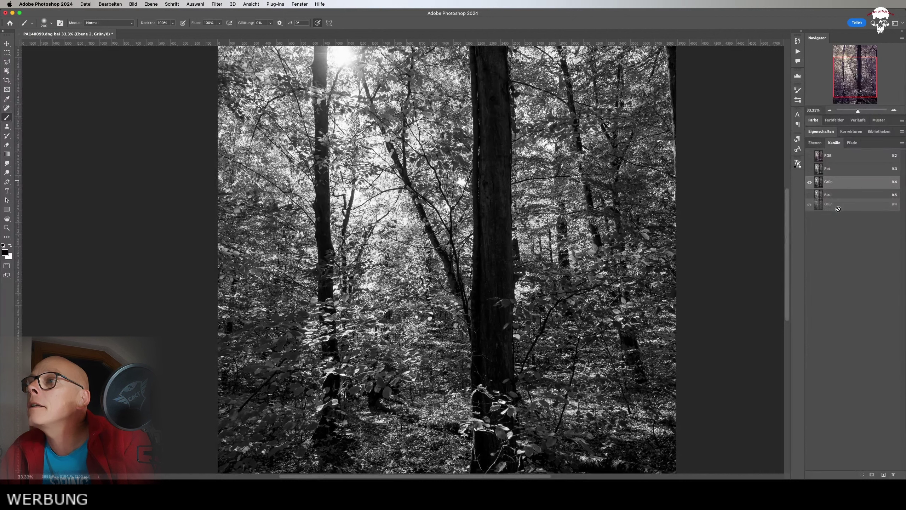
pyautogui.moveTo(832, 183)
pyautogui.mouseDown()
pyautogui.moveTo(830, 226)
pyautogui.moveTo(884, 475)
pyautogui.mouseUp()
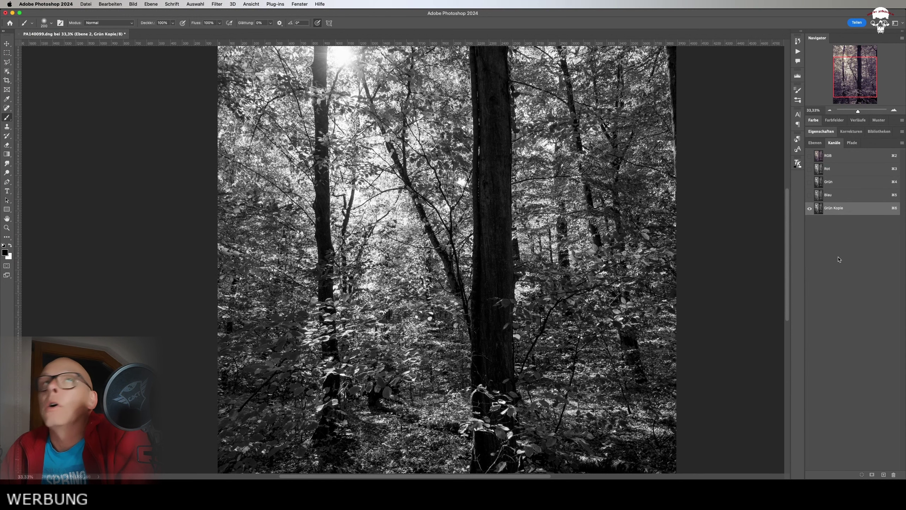
pyautogui.hscroll(2, 442, 250)
# Apply Tonwertkorrektur with input levels 27, 0,7 and 220 to the Grün Kopie channel.
pyautogui.click(137, 4)
pyautogui.moveTo(146, 26)
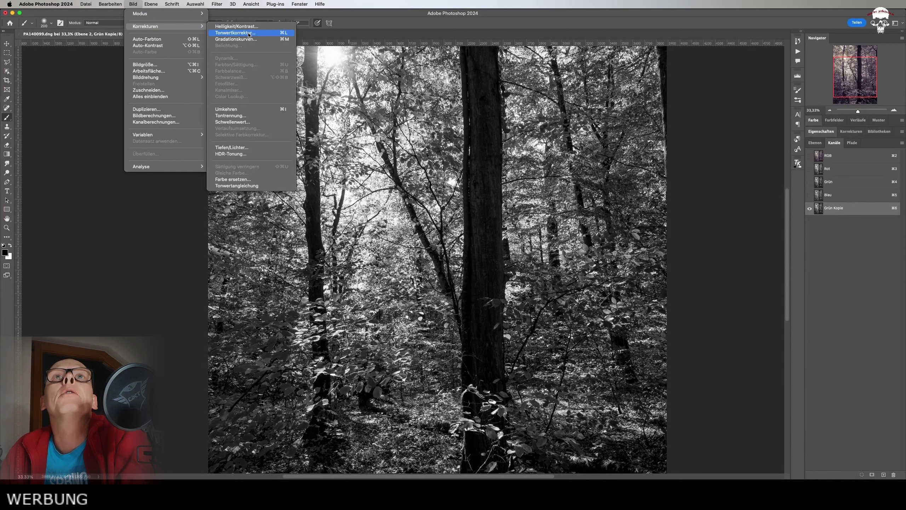
pyautogui.click(249, 34)
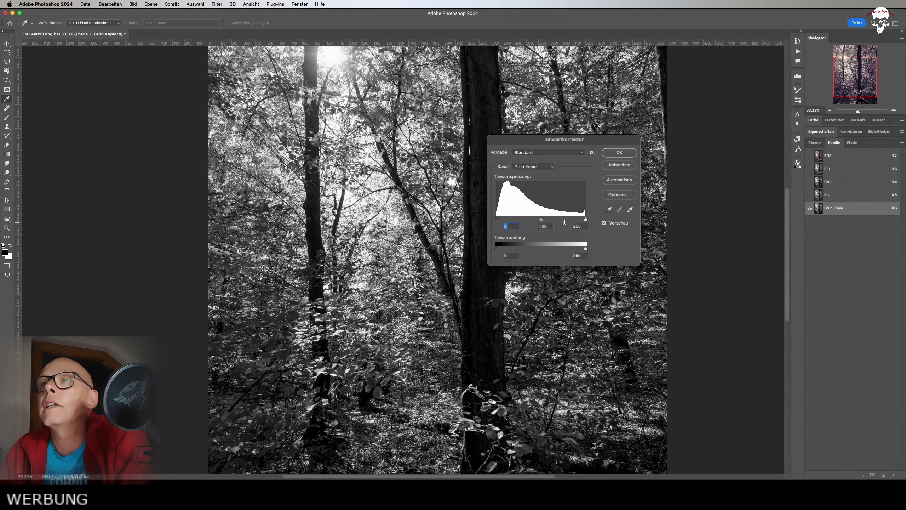
pyautogui.moveTo(585, 220); pyautogui.dragTo(582, 220)
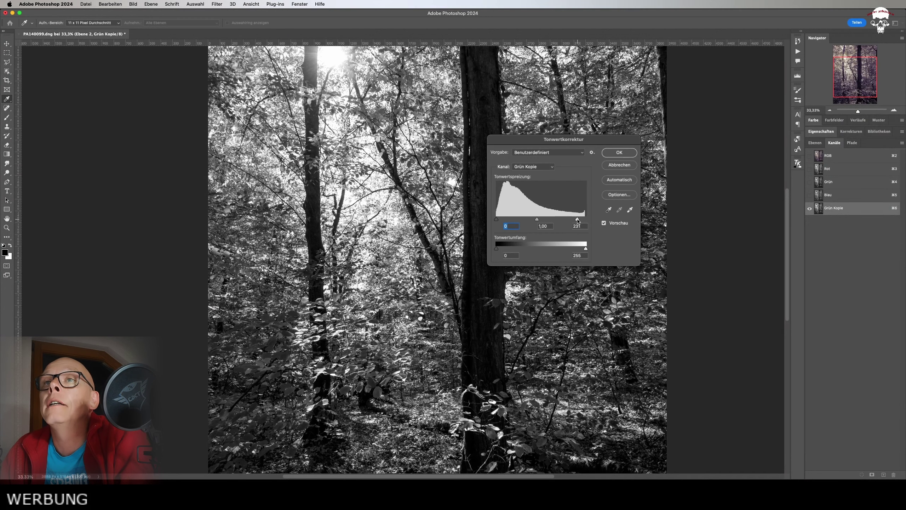
pyautogui.moveTo(497, 220); pyautogui.dragTo(547, 220)
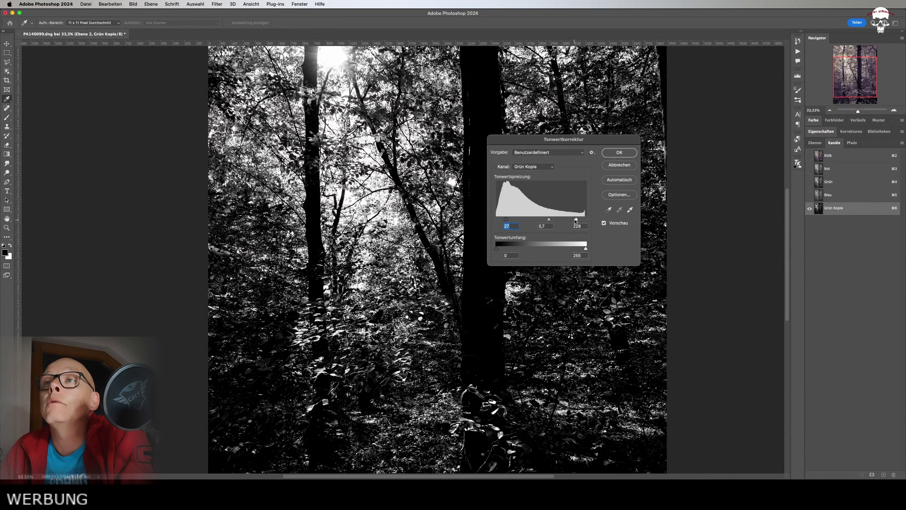
pyautogui.moveTo(576, 221); pyautogui.dragTo(574, 222)
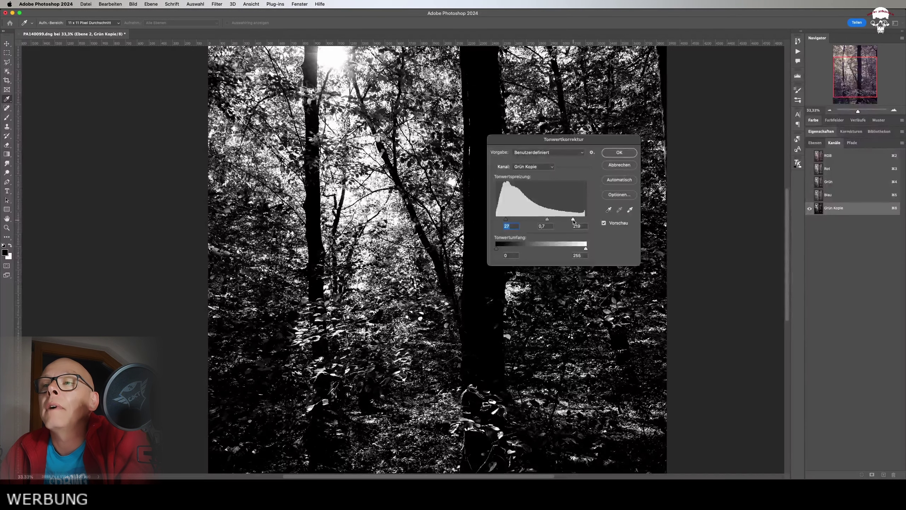
pyautogui.click(573, 220)
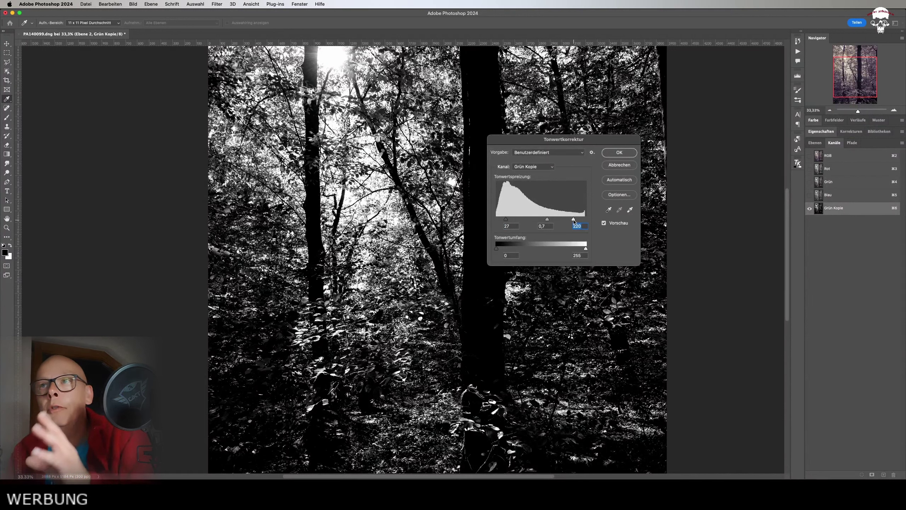
pyautogui.click(626, 153)
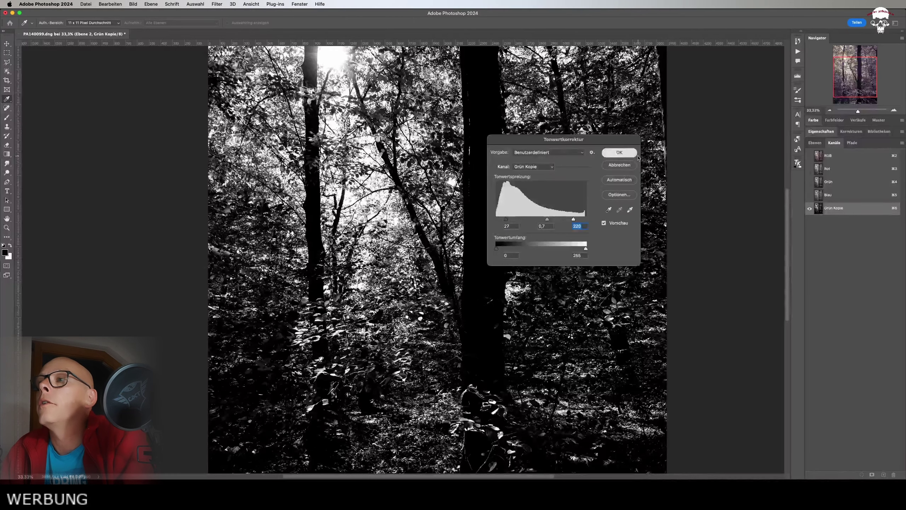
pyautogui.press('[')
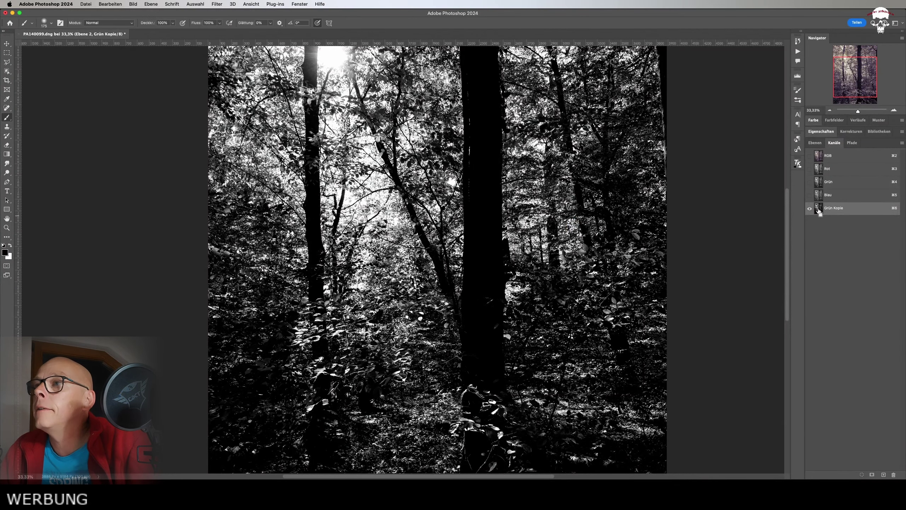
# Load the Grün Kopie channel as a selection and return to the full-colour RGB image.
pyautogui.keyDown('super'); pyautogui.click(819, 210); pyautogui.keyUp('super')
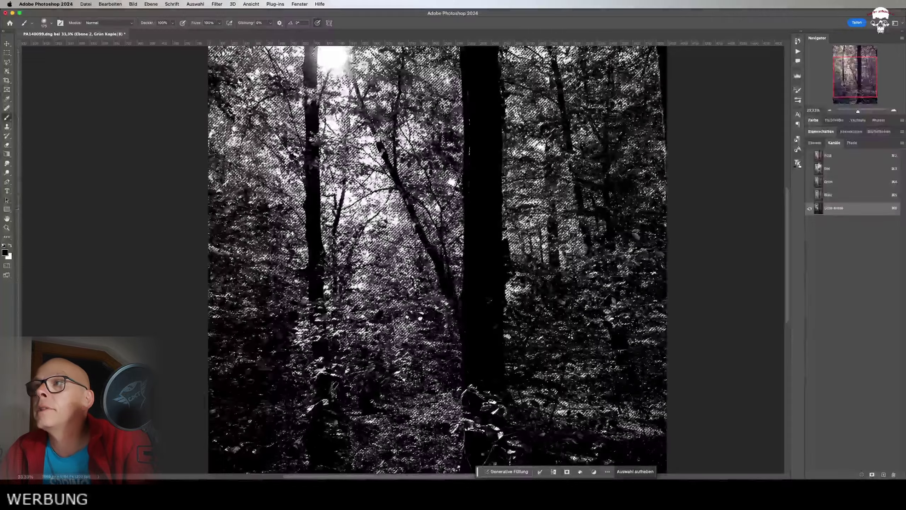
pyautogui.click(819, 158)
pyautogui.click(815, 143)
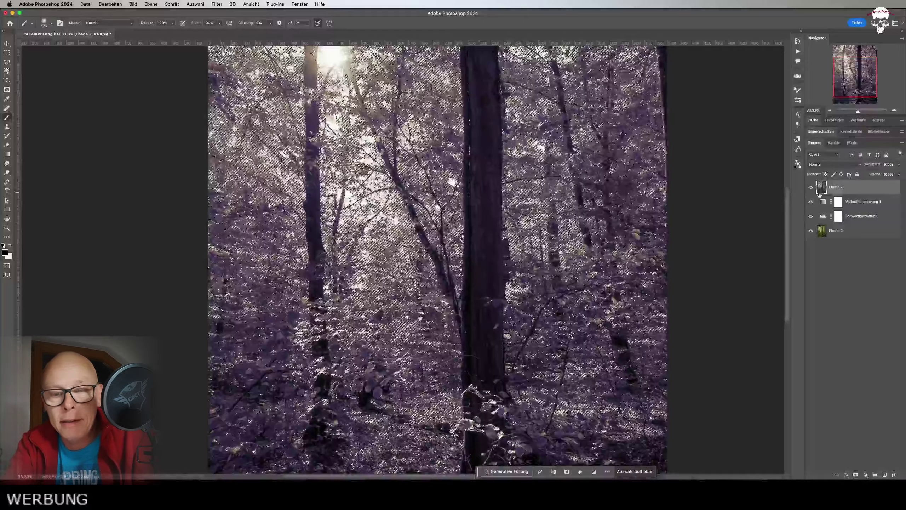
# Copy the bright selected areas to new layer Ebene 3 and compare it alone against the full image.
pyautogui.hotkey('ctrl', 'j')
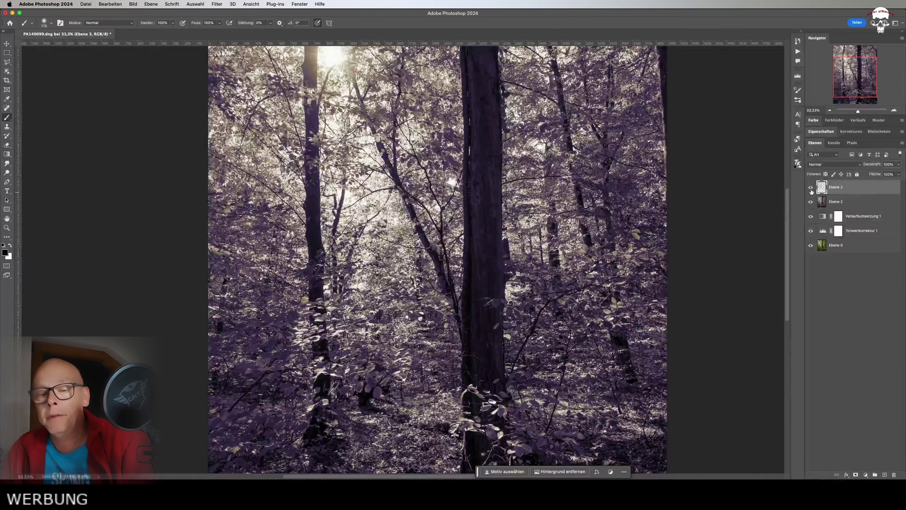
pyautogui.keyDown('alt'); pyautogui.click(811, 188); pyautogui.keyUp('alt')
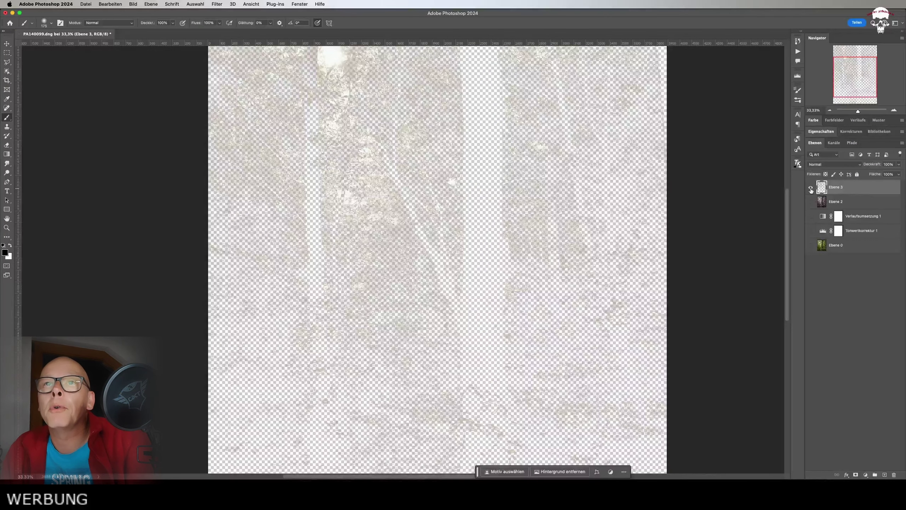
pyautogui.keyDown('alt'); pyautogui.click(811, 189); pyautogui.keyUp('alt')
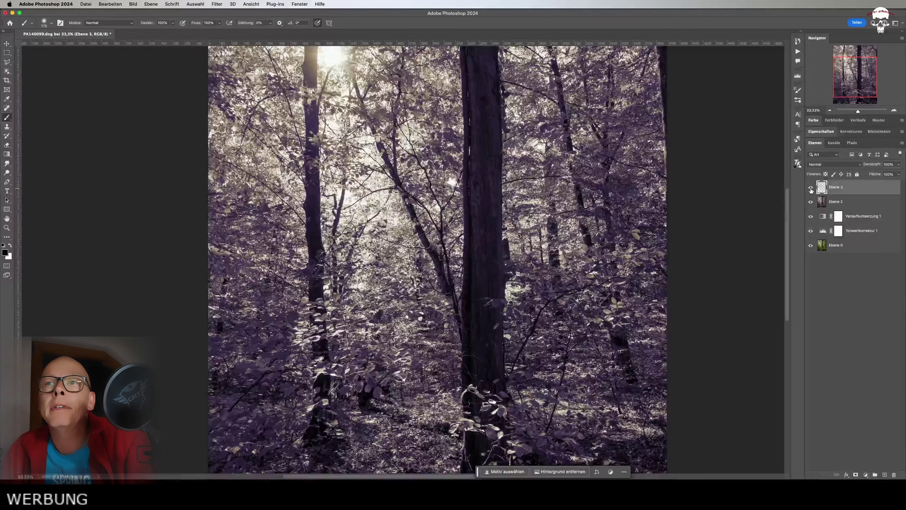
pyautogui.keyDown('alt'); pyautogui.click(811, 188); pyautogui.keyUp('alt')
pyautogui.keyDown('alt'); pyautogui.click(810, 188); pyautogui.keyUp('alt')
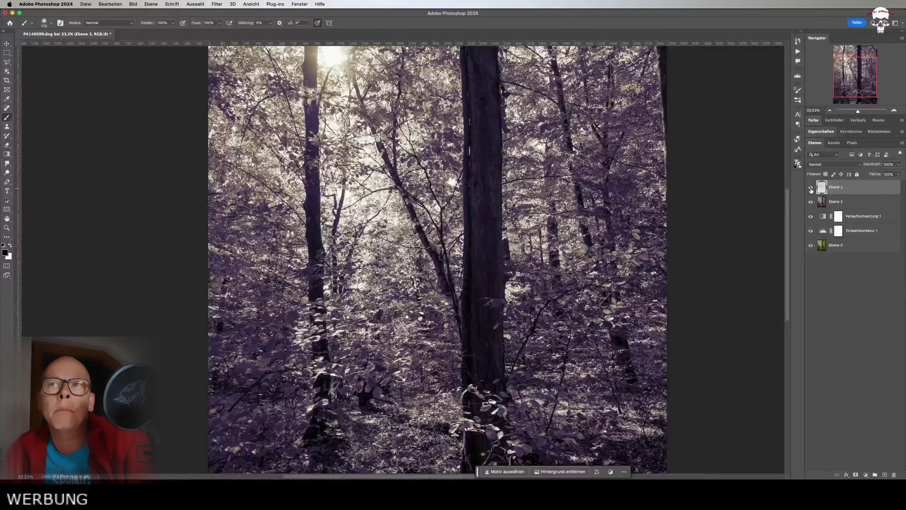
pyautogui.keyDown('alt'); pyautogui.click(811, 188); pyautogui.keyUp('alt')
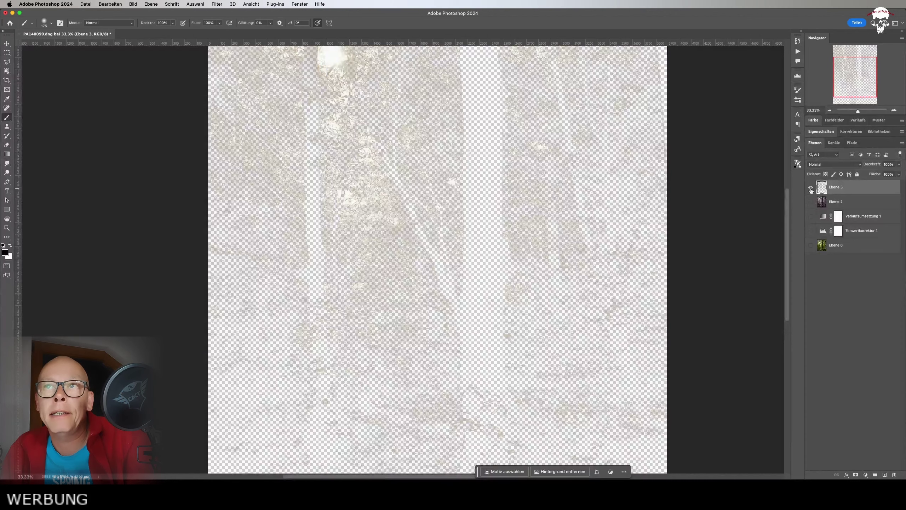
pyautogui.keyDown('alt'); pyautogui.click(811, 188); pyautogui.keyUp('alt')
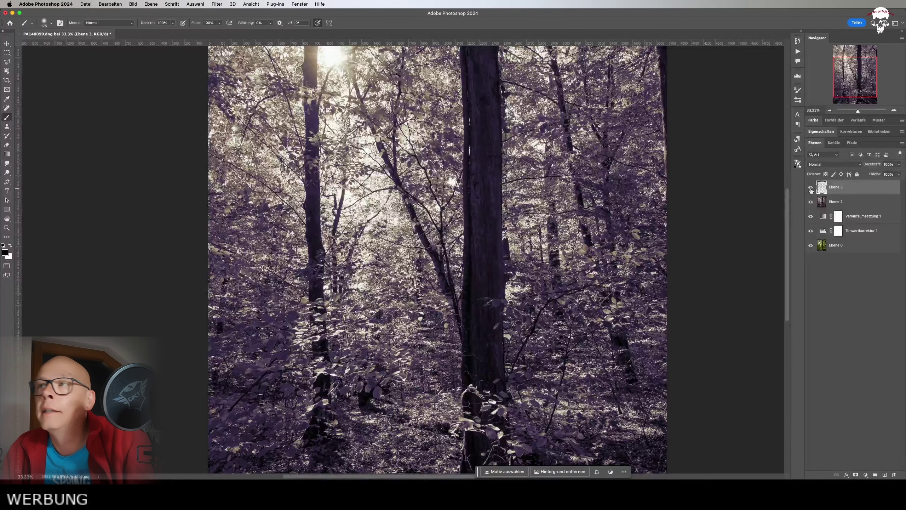
pyautogui.keyDown('alt'); pyautogui.click(811, 189); pyautogui.keyUp('alt')
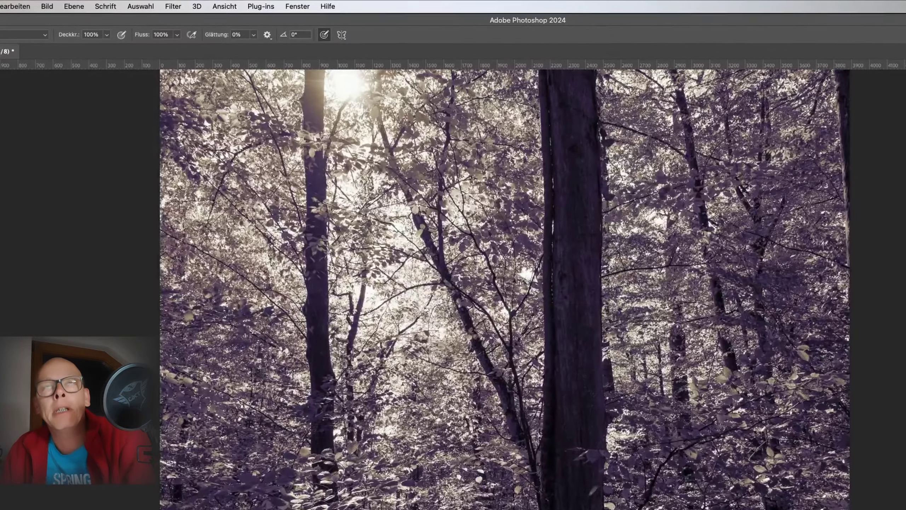
# Set up Radial Blur at Amount 100, Zoom, Best quality, centred on the top-left sun.
pyautogui.click(176, 7)
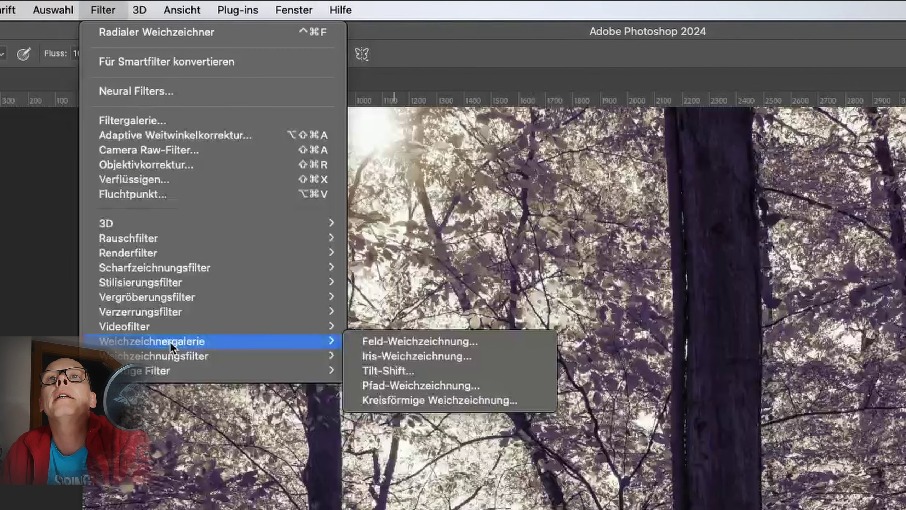
pyautogui.moveTo(153, 355)
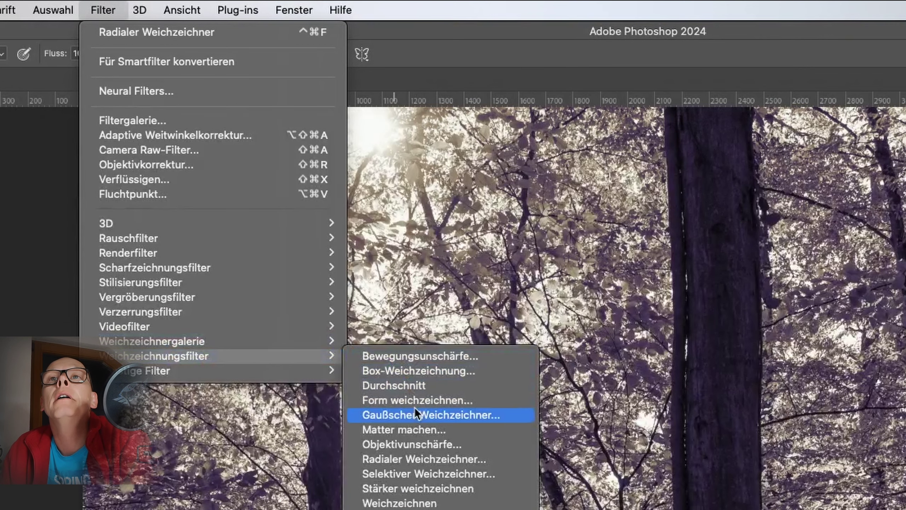
pyautogui.click(426, 458)
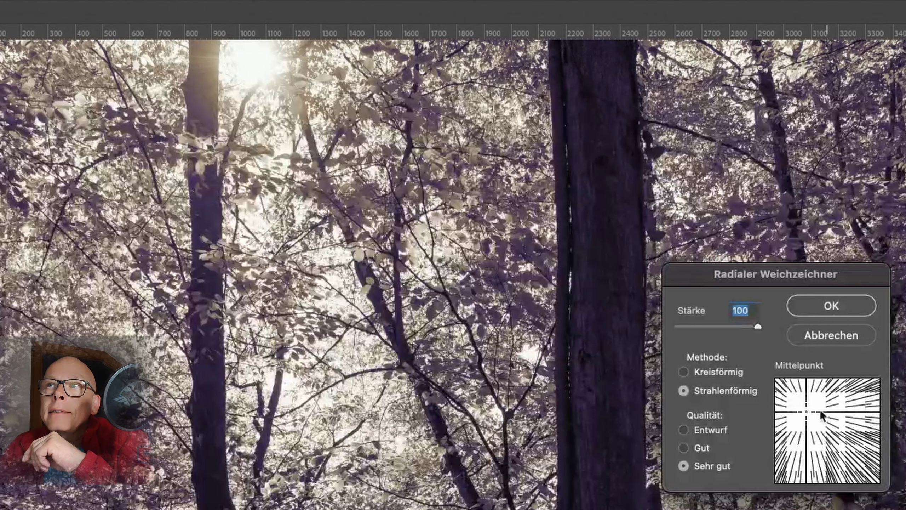
pyautogui.moveTo(807, 411)
pyautogui.mouseDown()
pyautogui.moveTo(820, 401)
pyautogui.moveTo(808, 399)
pyautogui.moveTo(803, 408)
pyautogui.mouseUp()
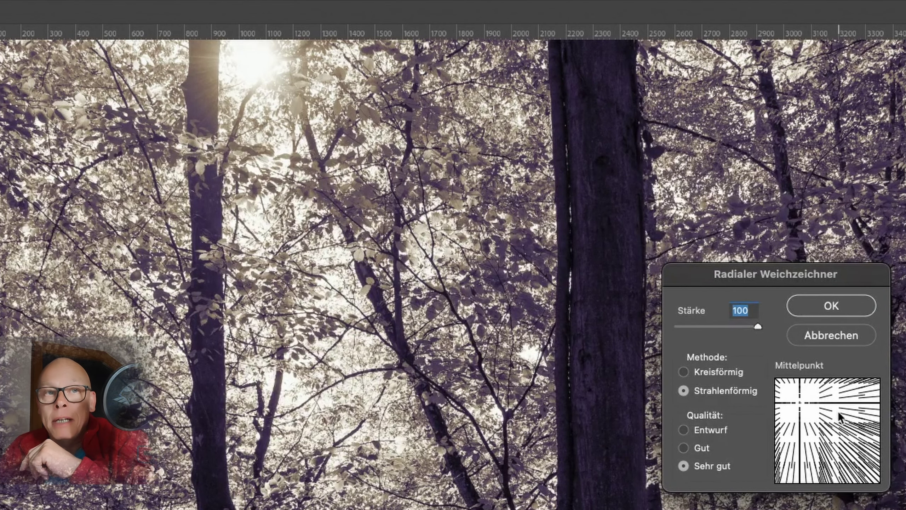
pyautogui.click(803, 400)
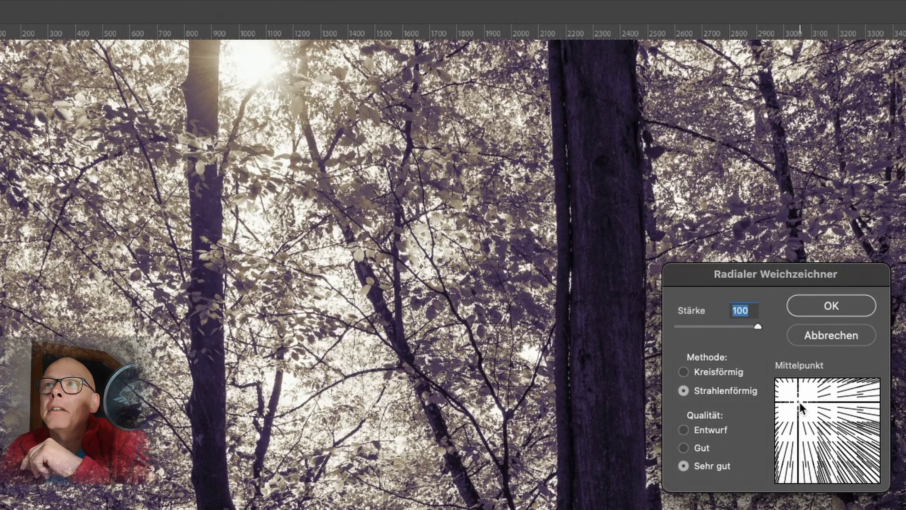
pyautogui.click(804, 406)
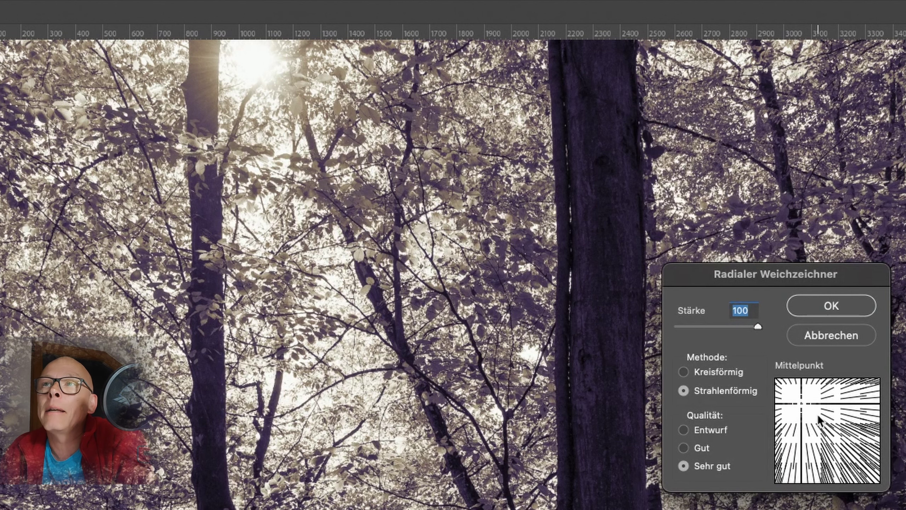
pyautogui.click(805, 402)
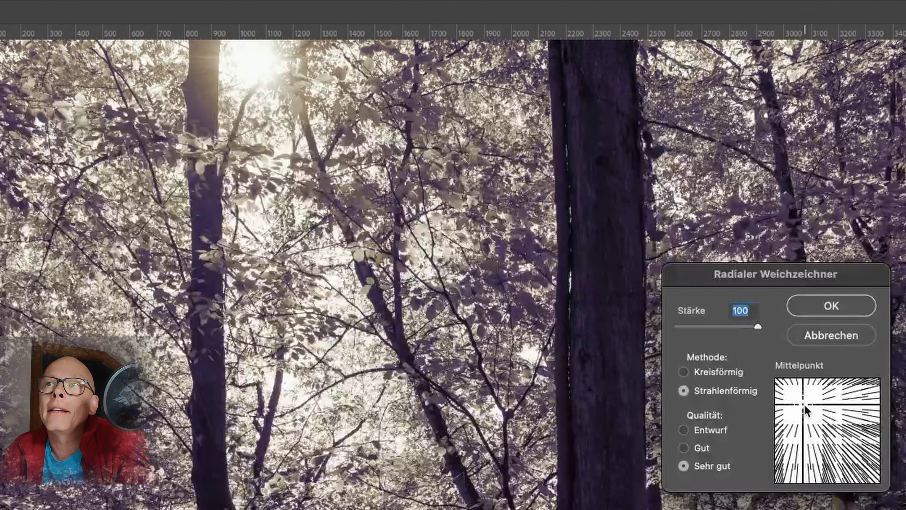
pyautogui.moveTo(806, 404); pyautogui.dragTo(808, 407)
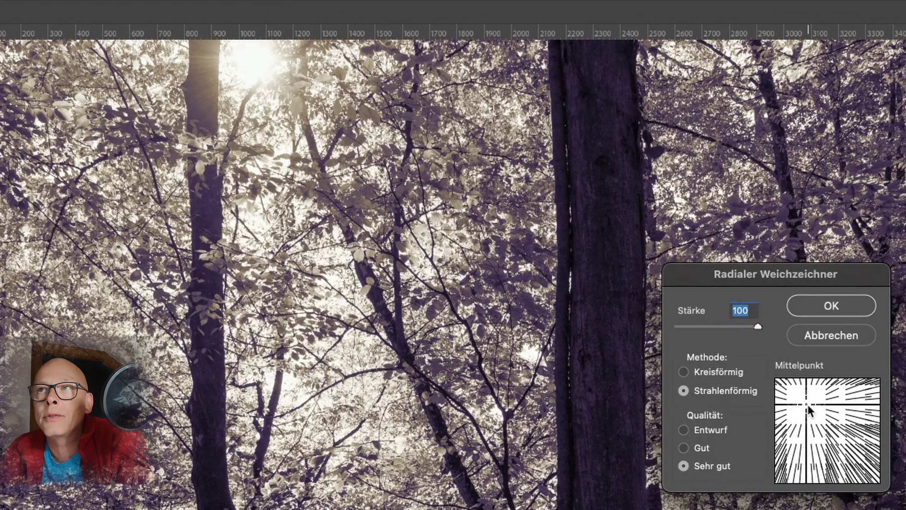
pyautogui.click(805, 401)
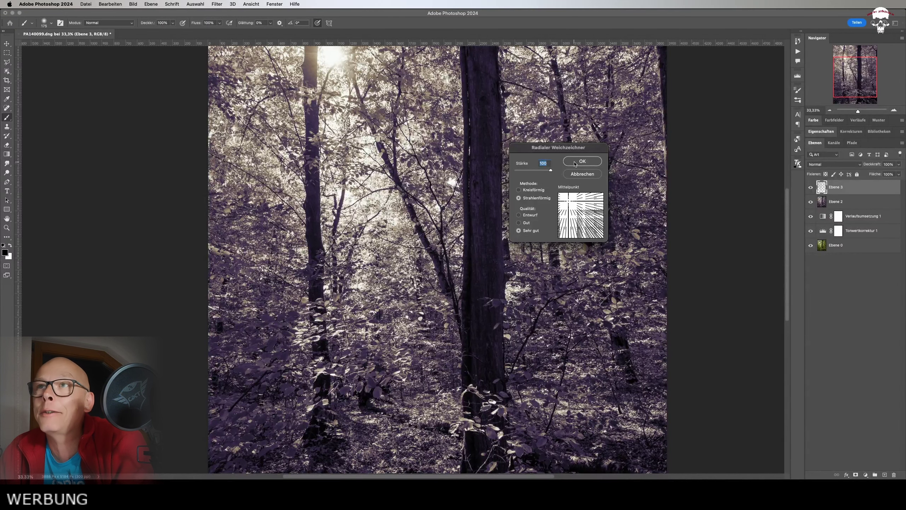
# Apply the radial blur to Ebene 3, fit the image on screen, and hide Ebene 2.
pyautogui.click(585, 163)
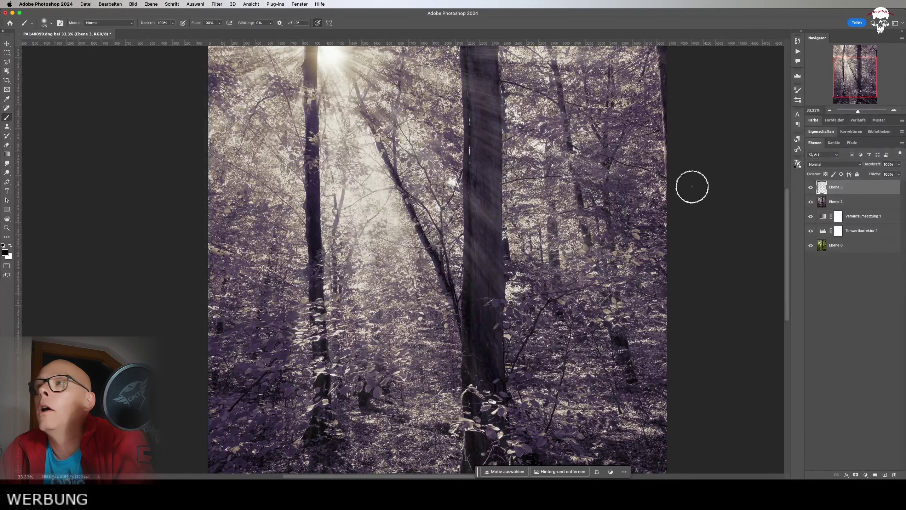
pyautogui.moveTo(849, 88); pyautogui.dragTo(846, 74)
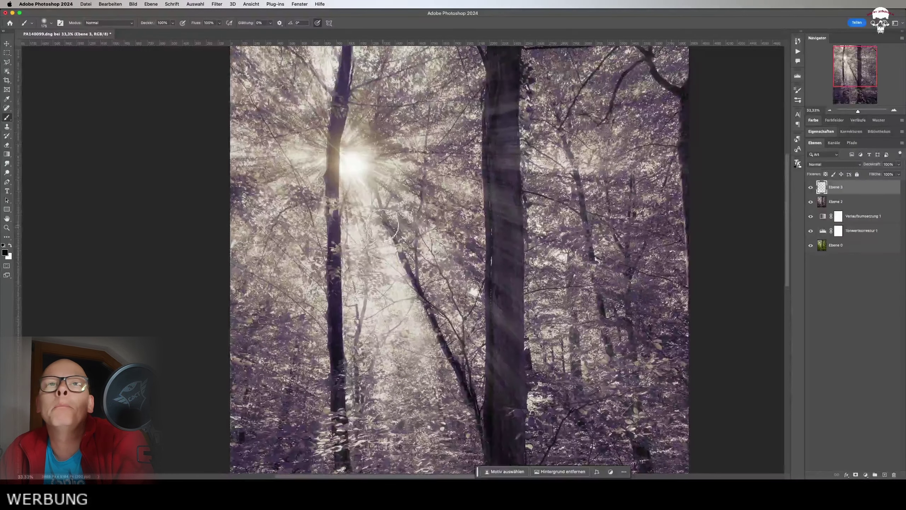
pyautogui.doubleClick(7, 219)
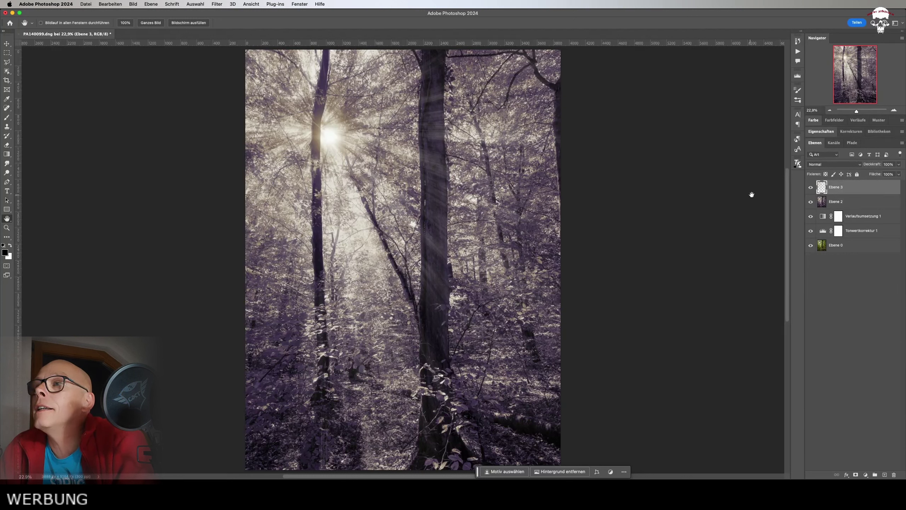
pyautogui.click(811, 203)
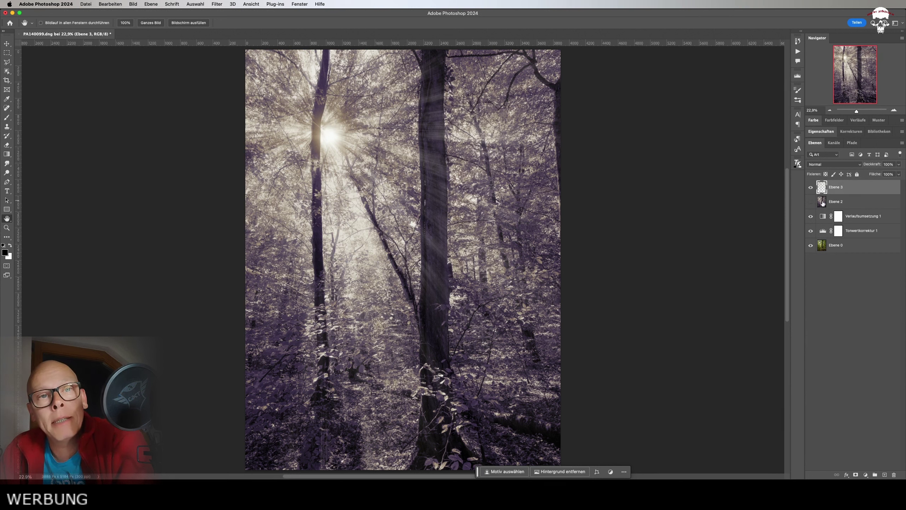
# Delete the hidden Ebene 2 by dragging it to the trash.
pyautogui.moveTo(823, 203)
pyautogui.mouseDown()
pyautogui.moveTo(896, 395)
pyautogui.moveTo(894, 475)
pyautogui.mouseUp()
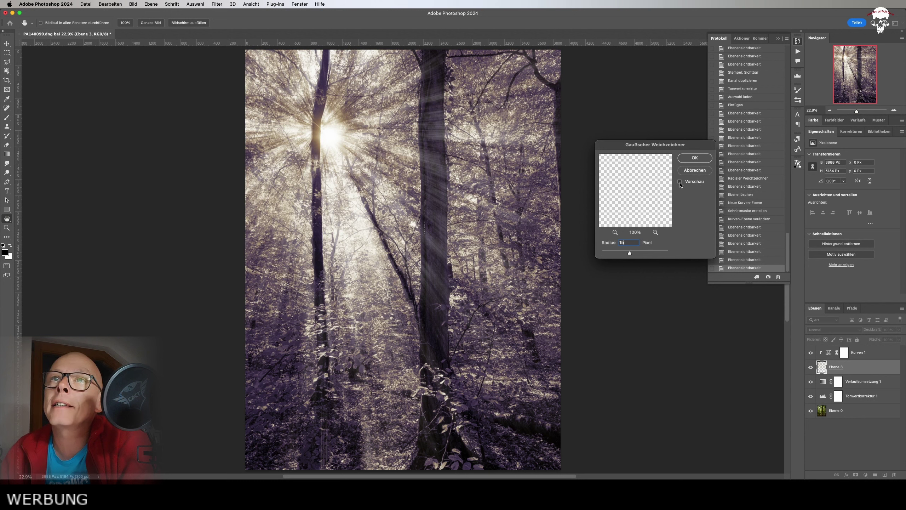
# Apply a 12-pixel Gaussian blur to Ebene 3 with preview on.
pyautogui.click(680, 182)
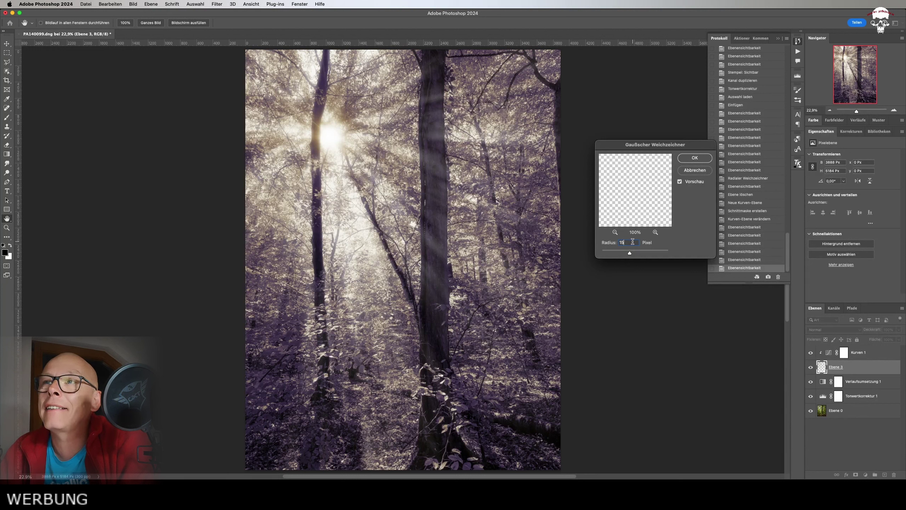
pyautogui.click(614, 244)
pyautogui.write('20')
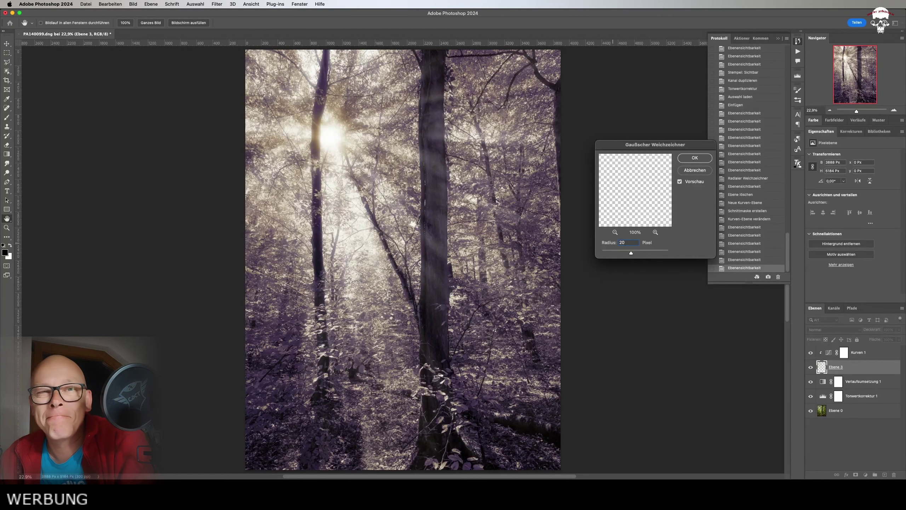
pyautogui.hscroll(2, 635, 235)
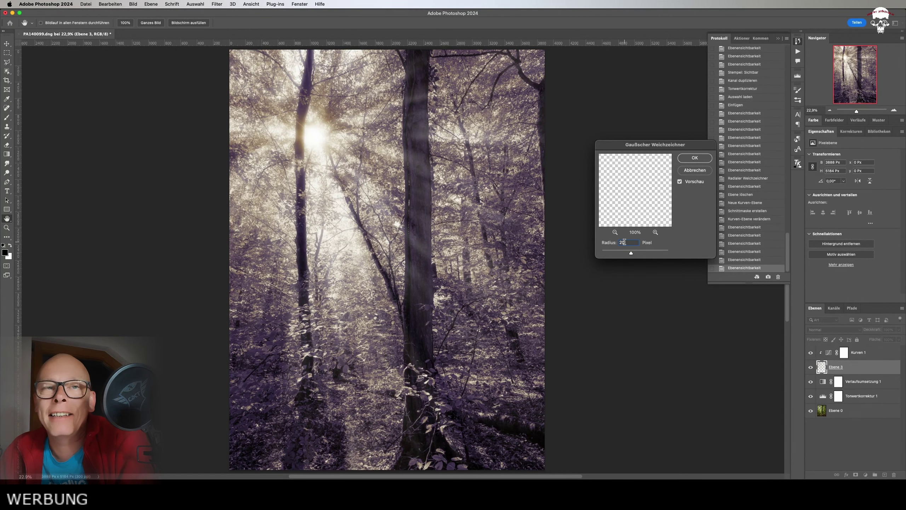
pyautogui.press('BackSpace')
pyautogui.press('BackSpace')
pyautogui.write('1')
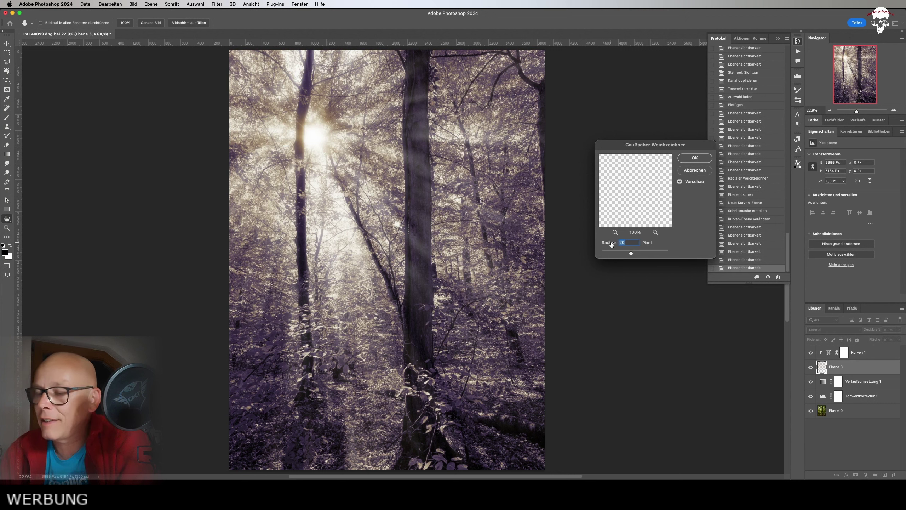
pyautogui.write('2')
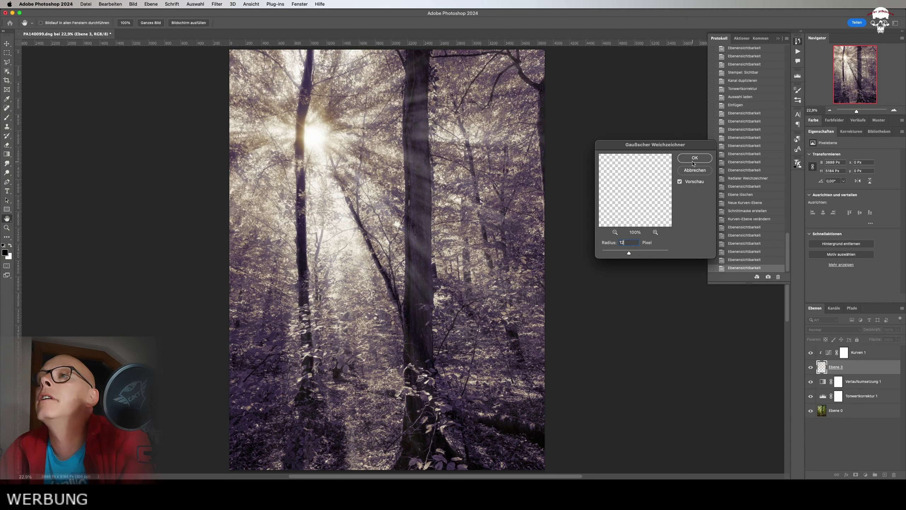
pyautogui.click(694, 158)
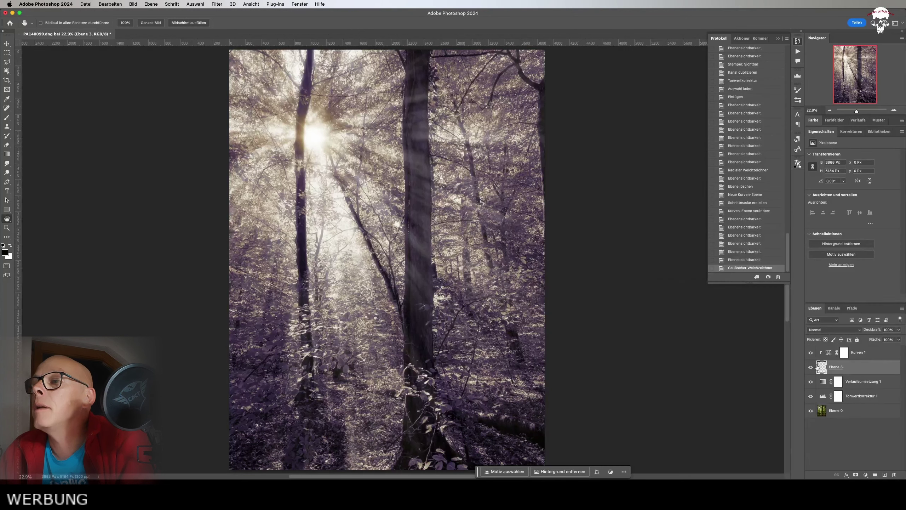
# Steepen the Kurven 1 curve, lowering shadows and raising highlights to 163→196, then compare.
pyautogui.click(811, 353)
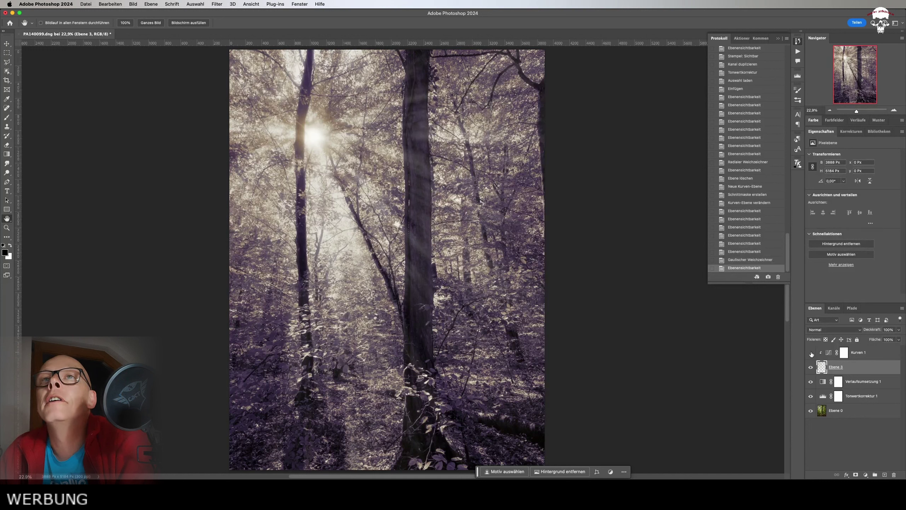
pyautogui.click(811, 353)
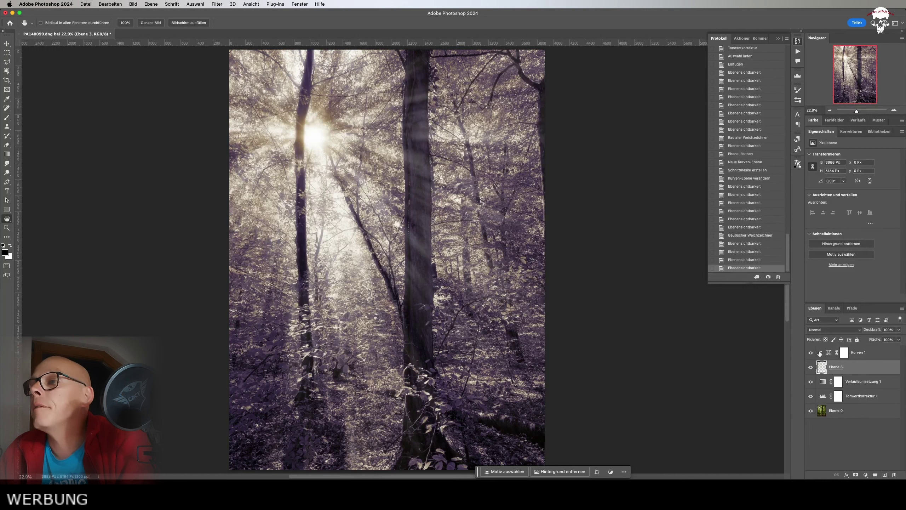
pyautogui.click(844, 353)
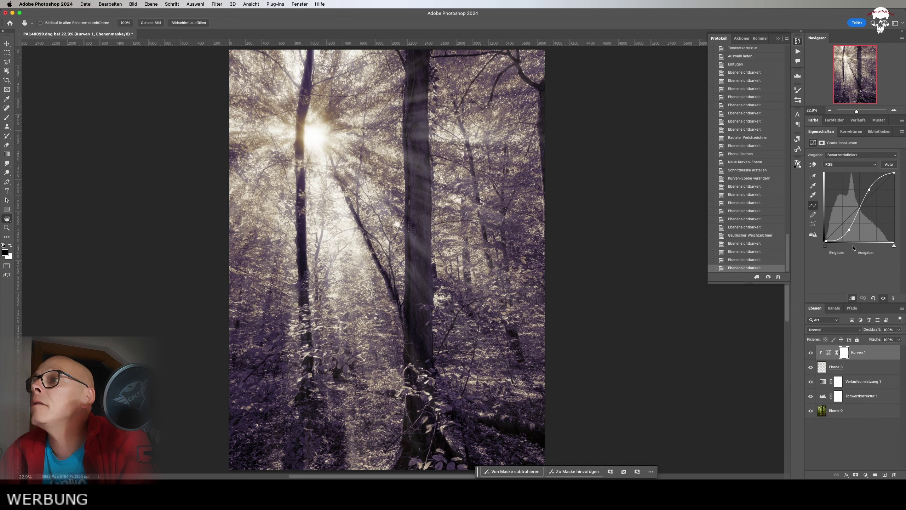
pyautogui.moveTo(849, 229); pyautogui.dragTo(841, 230)
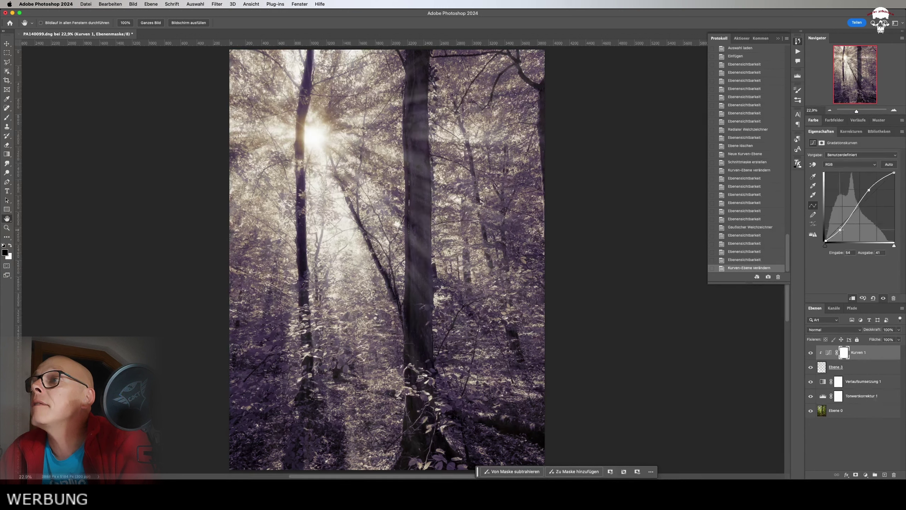
pyautogui.moveTo(869, 189); pyautogui.dragTo(875, 187)
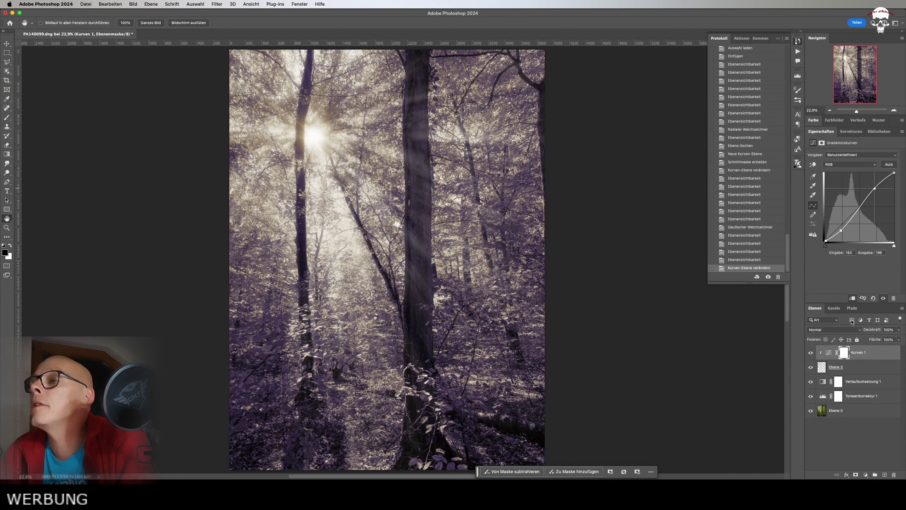
pyautogui.click(811, 353)
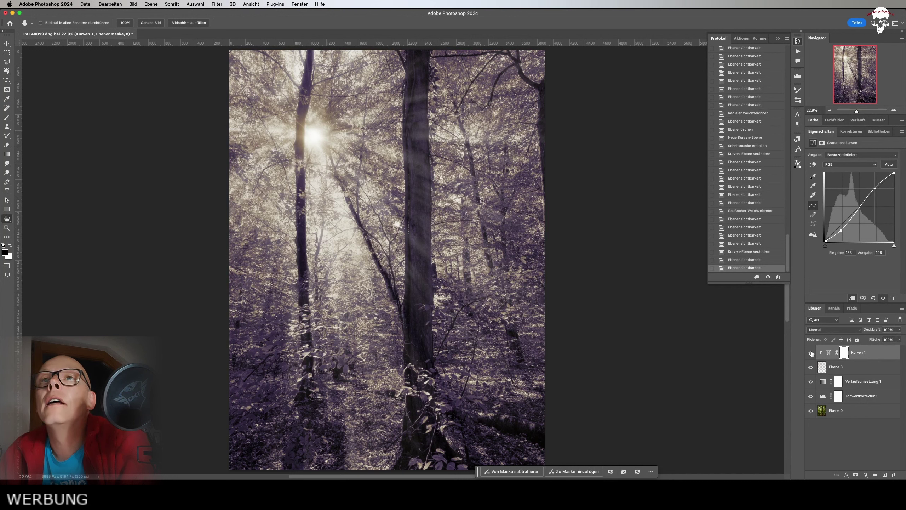
pyautogui.click(811, 352)
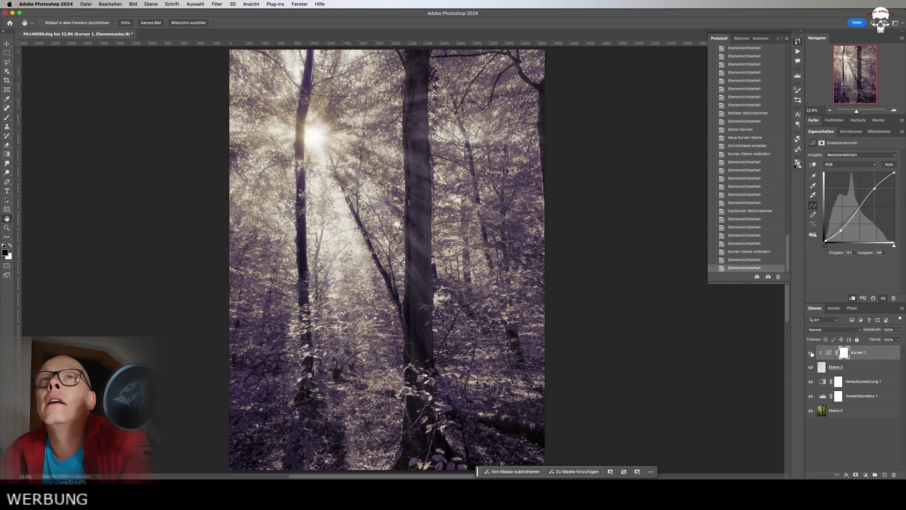
pyautogui.click(821, 370)
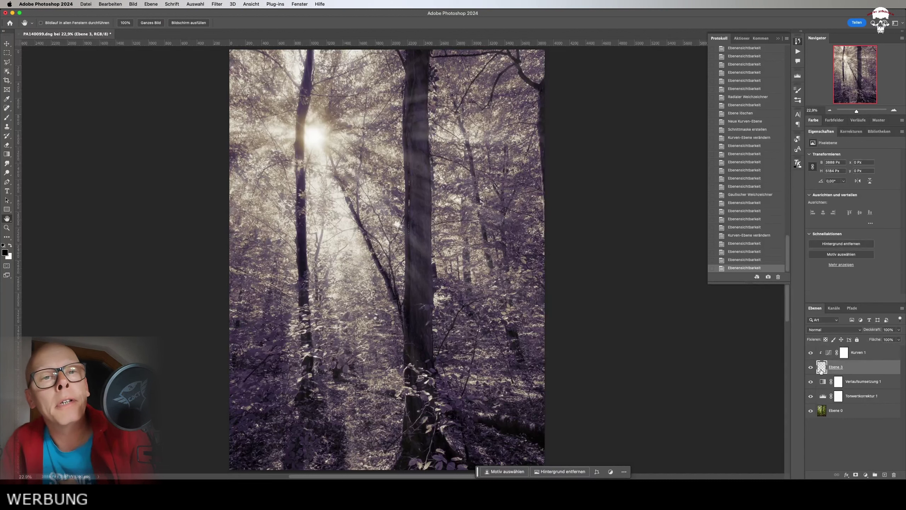